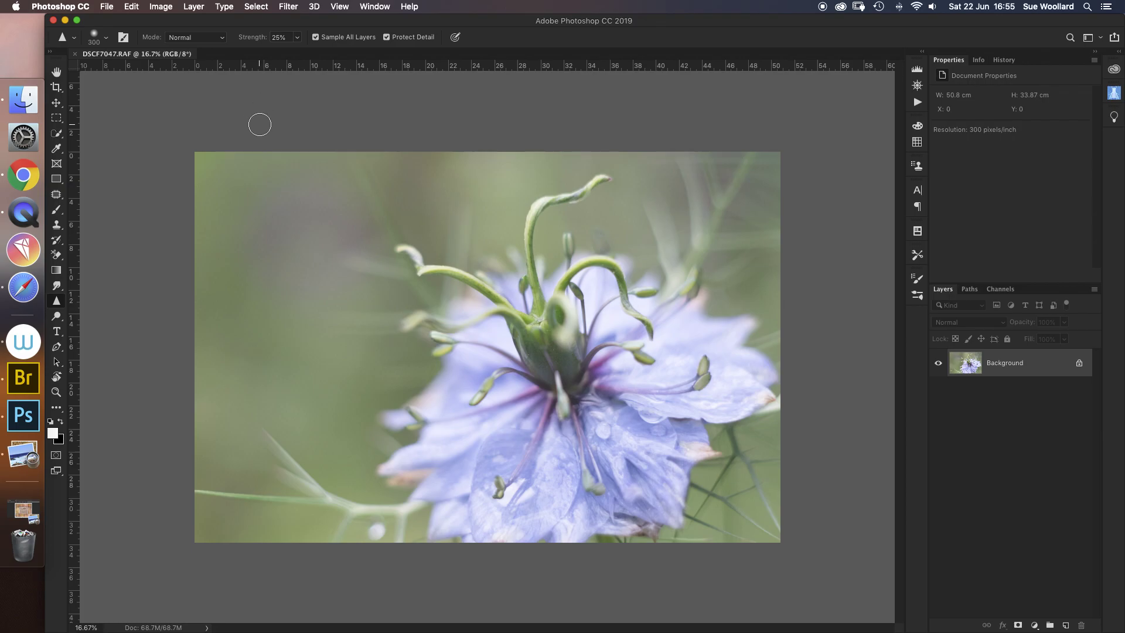
Step: Add a Curves adjustment layer named Curves 1 above the Background flower photo
left_click(193, 6)
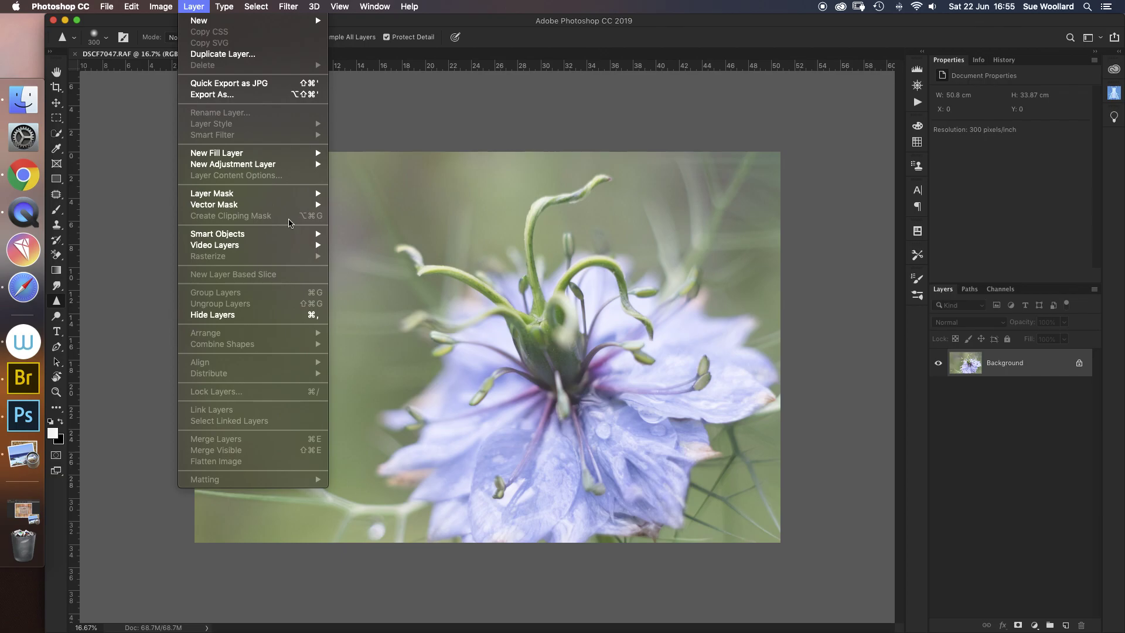
mouse_move(271, 165)
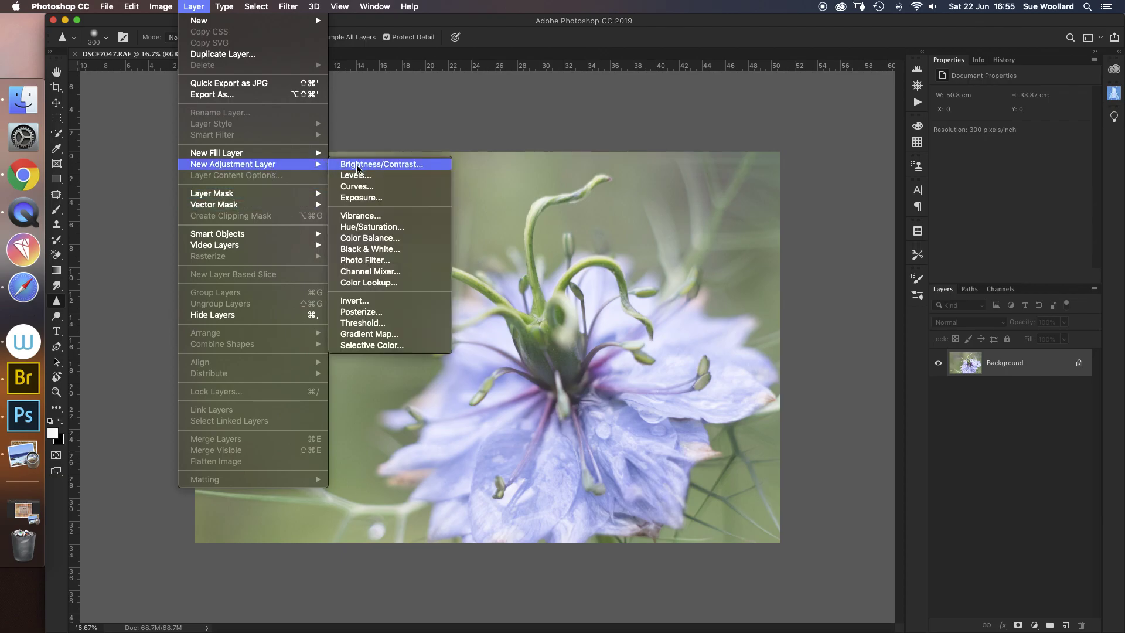
left_click(356, 187)
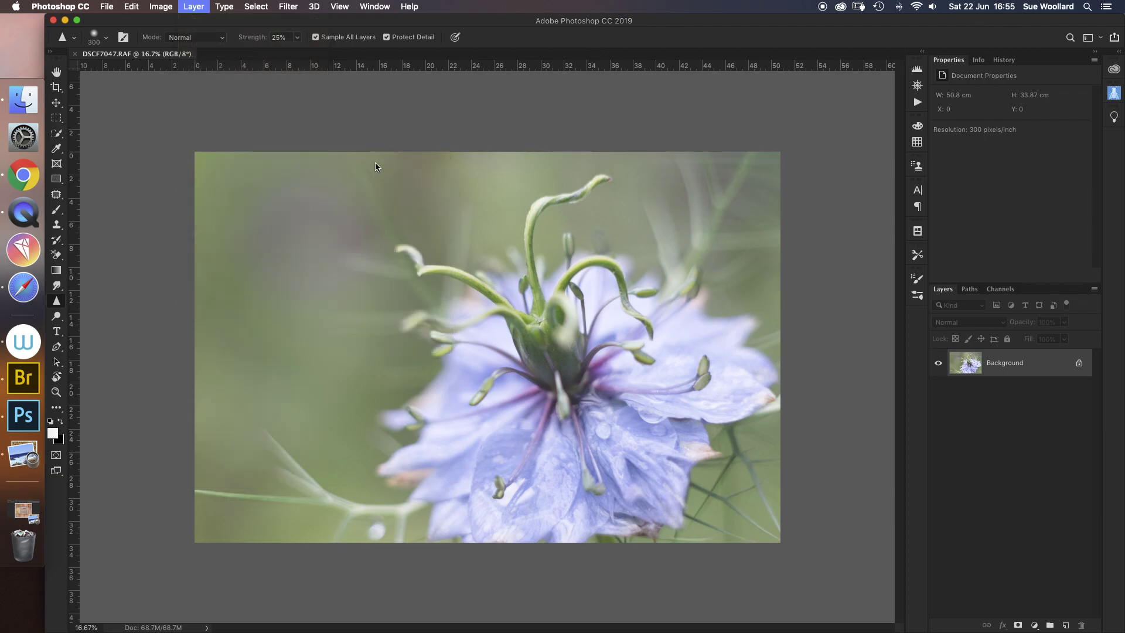
left_click(770, 413)
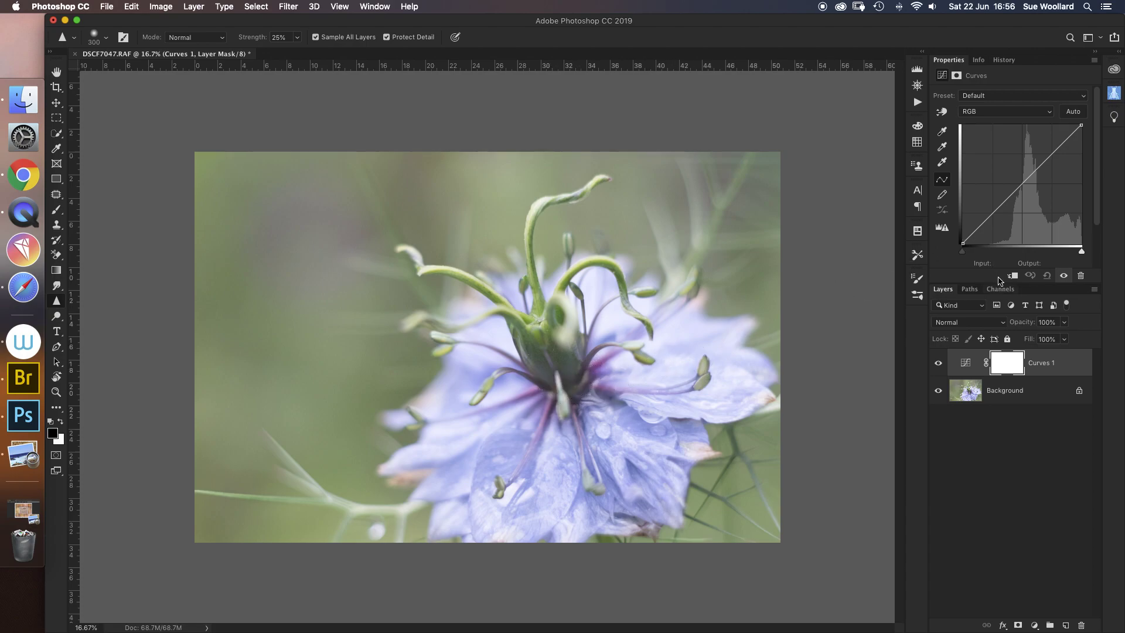
Step: Lift the curve's black point upward to fade the shadows
left_click(962, 245)
mouse_move(963, 243)
left_mouse_down()
mouse_move(962, 187)
mouse_move(964, 244)
left_mouse_up()
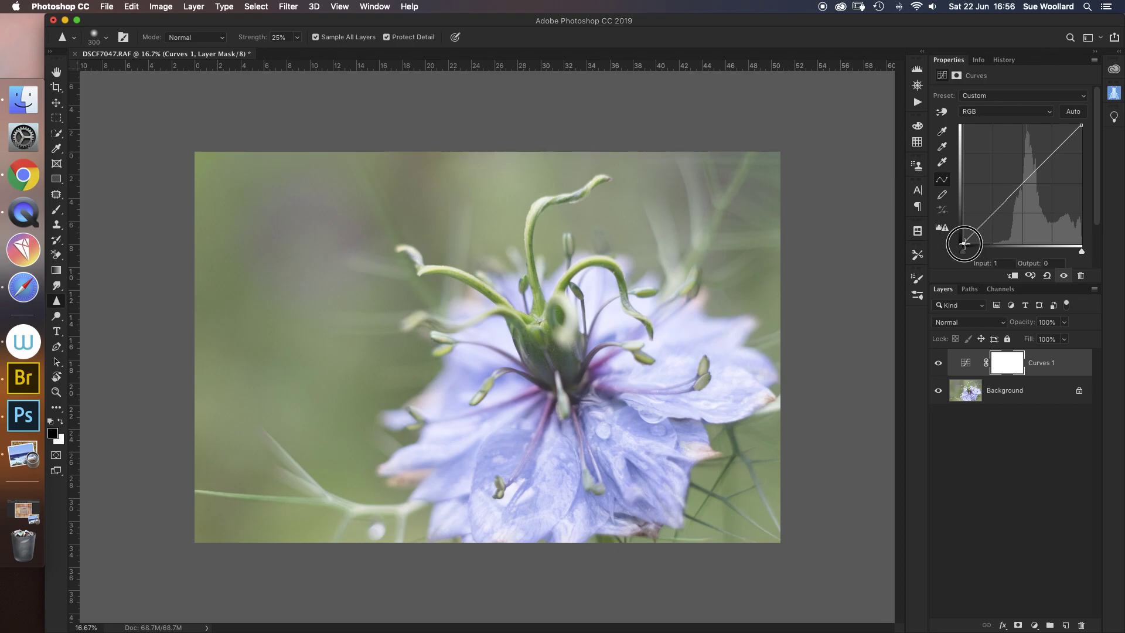
mouse_move(964, 244)
left_mouse_down()
mouse_move(961, 127)
mouse_move(950, 236)
mouse_move(965, 243)
left_mouse_up()
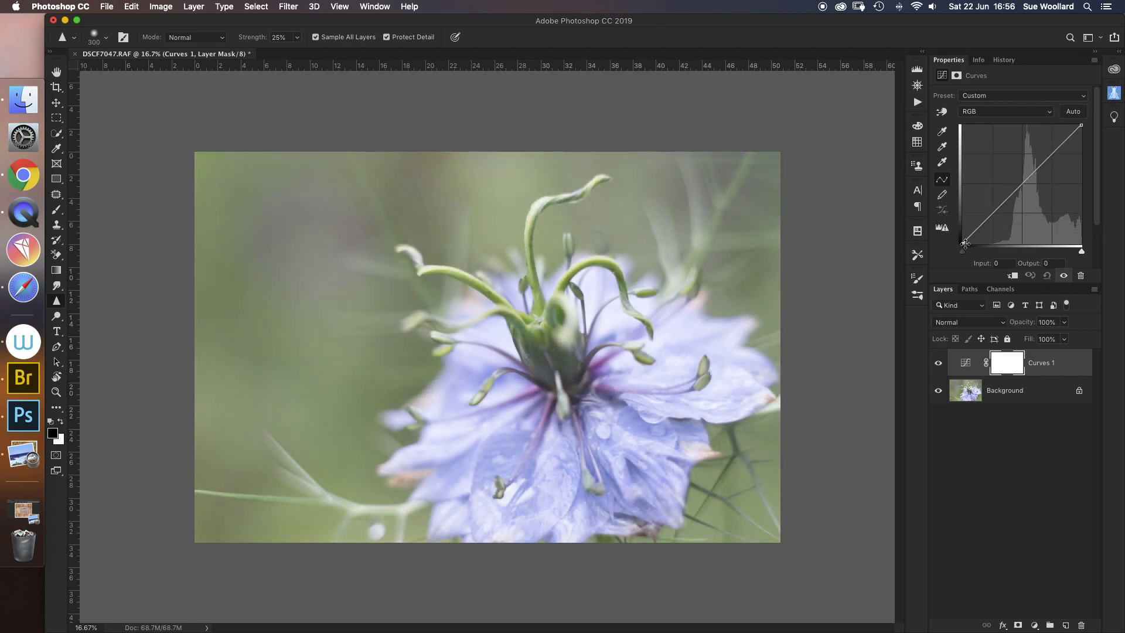
left_click(965, 243)
left_click_drag(964, 242, 963, 229)
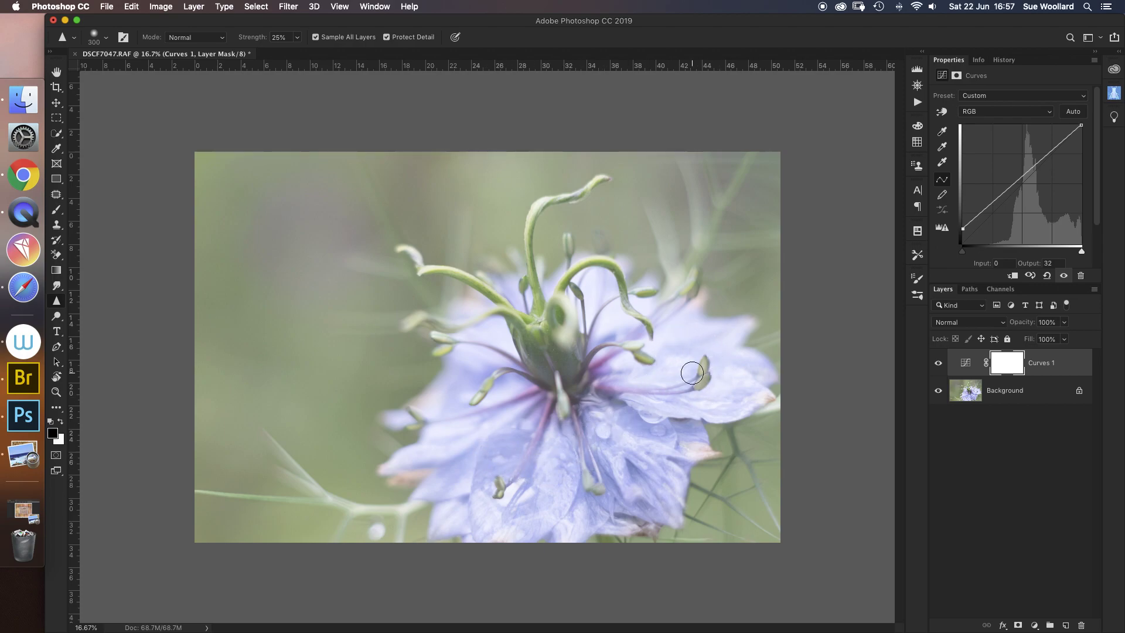
Step: Add a slightly lowered midtone point and pull the white point in
left_click(1021, 179)
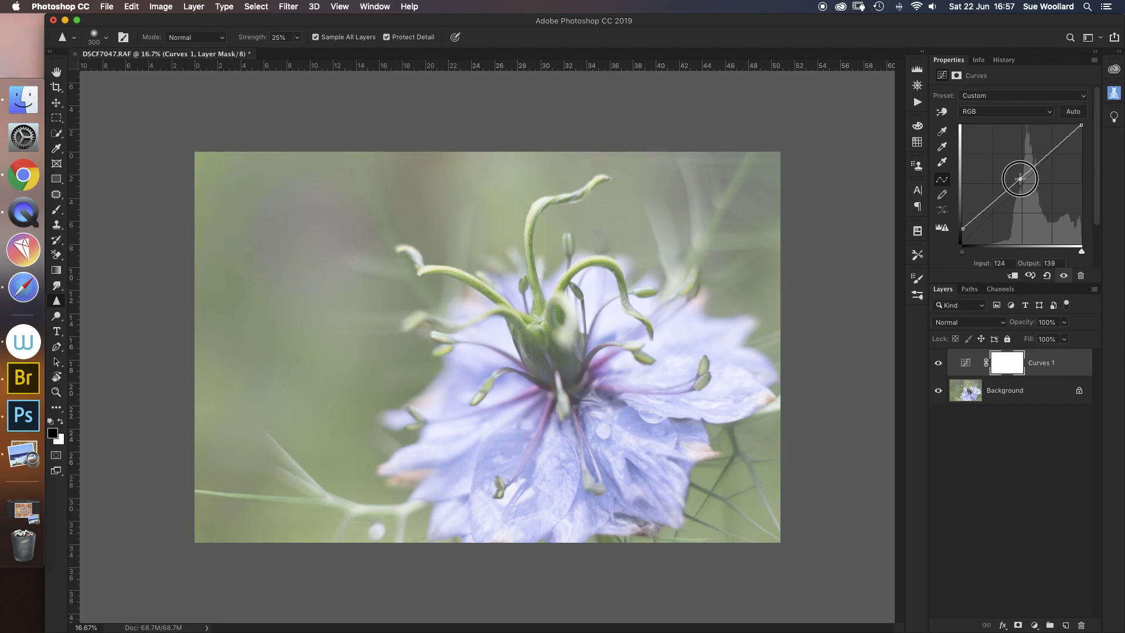
left_click_drag(1021, 179, 1021, 183)
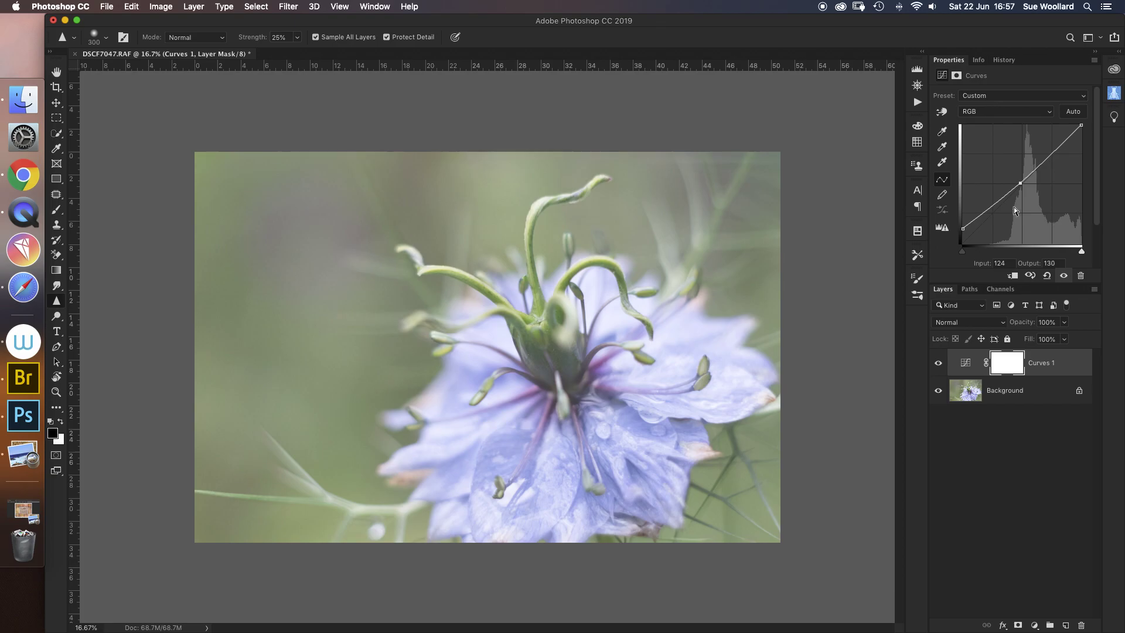
mouse_move(1081, 125)
left_mouse_down()
mouse_move(1037, 125)
mouse_move(1081, 125)
left_mouse_up()
key("h")
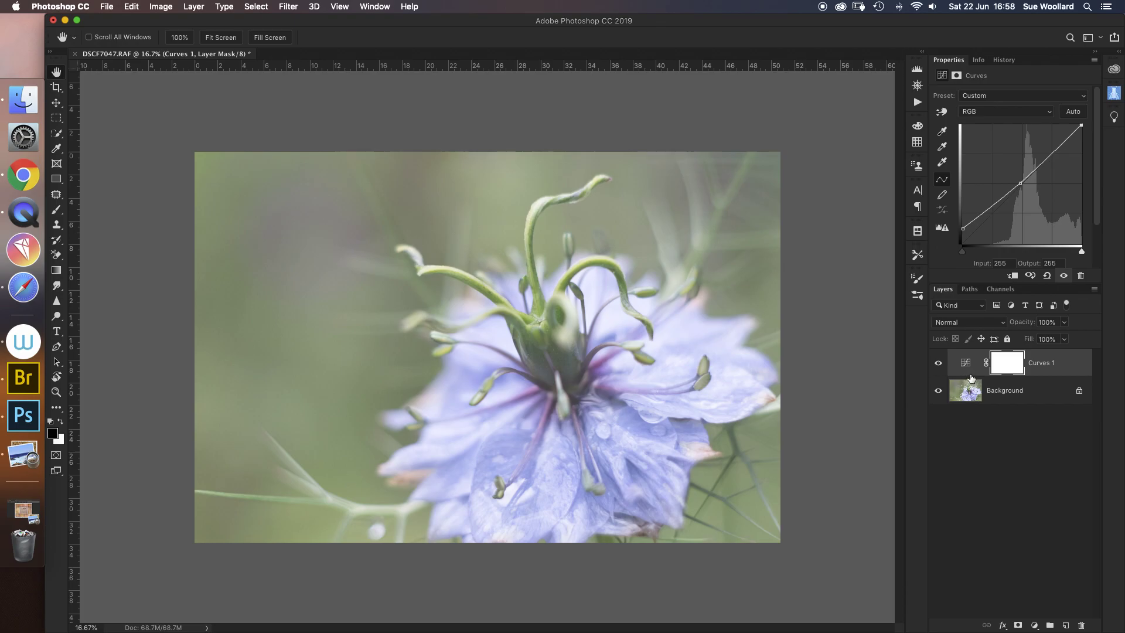
left_click(200, 7)
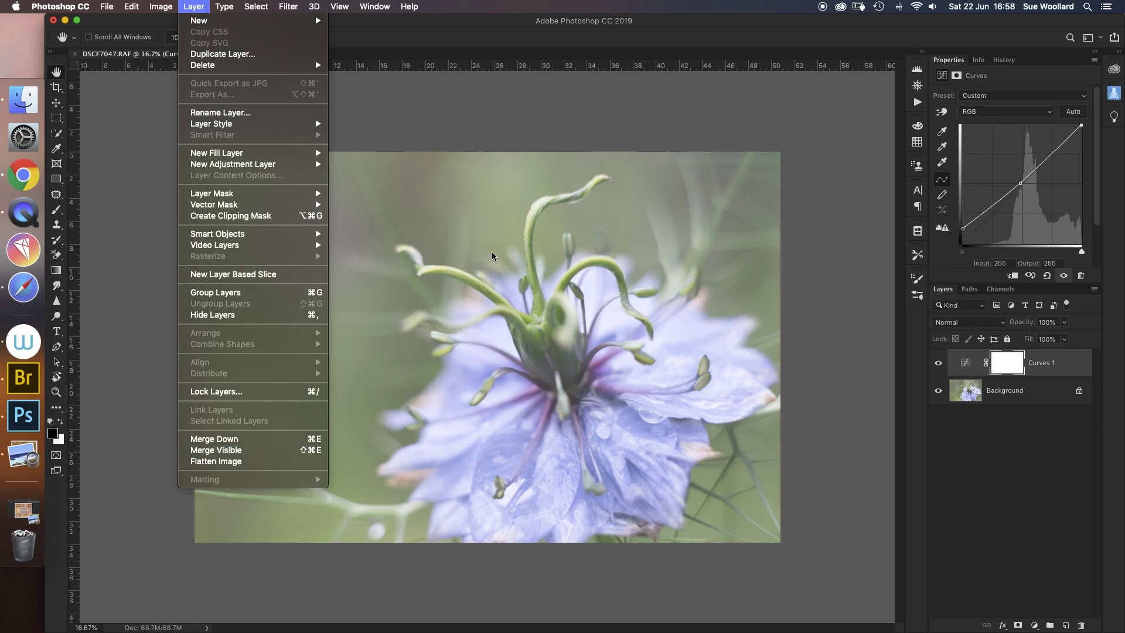
left_click(807, 185)
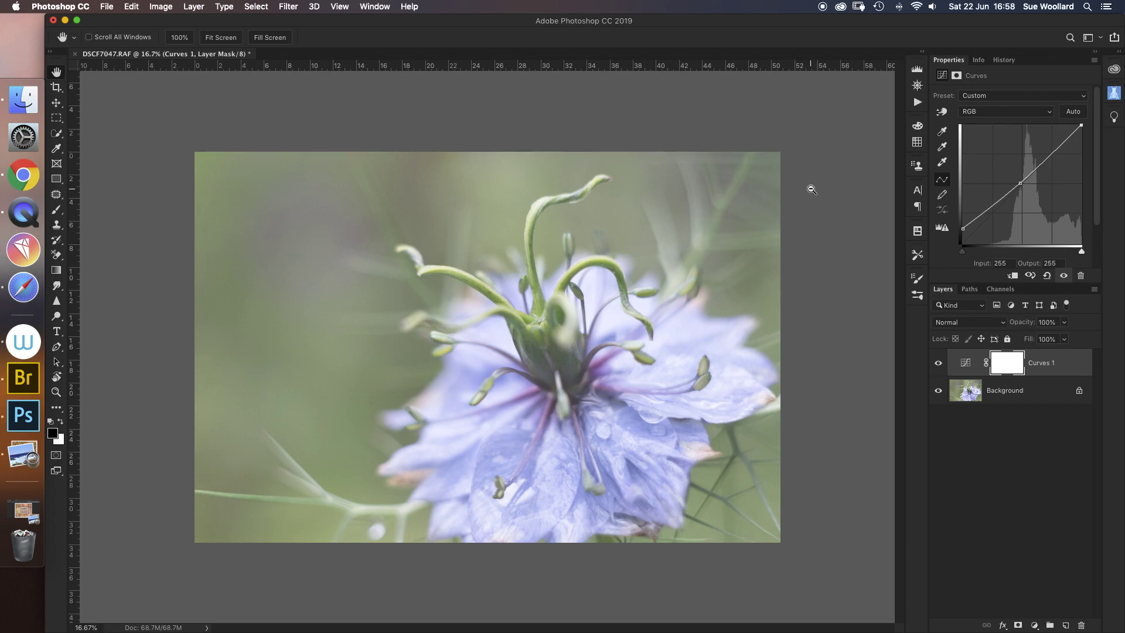
key("super+alt+shift+e")
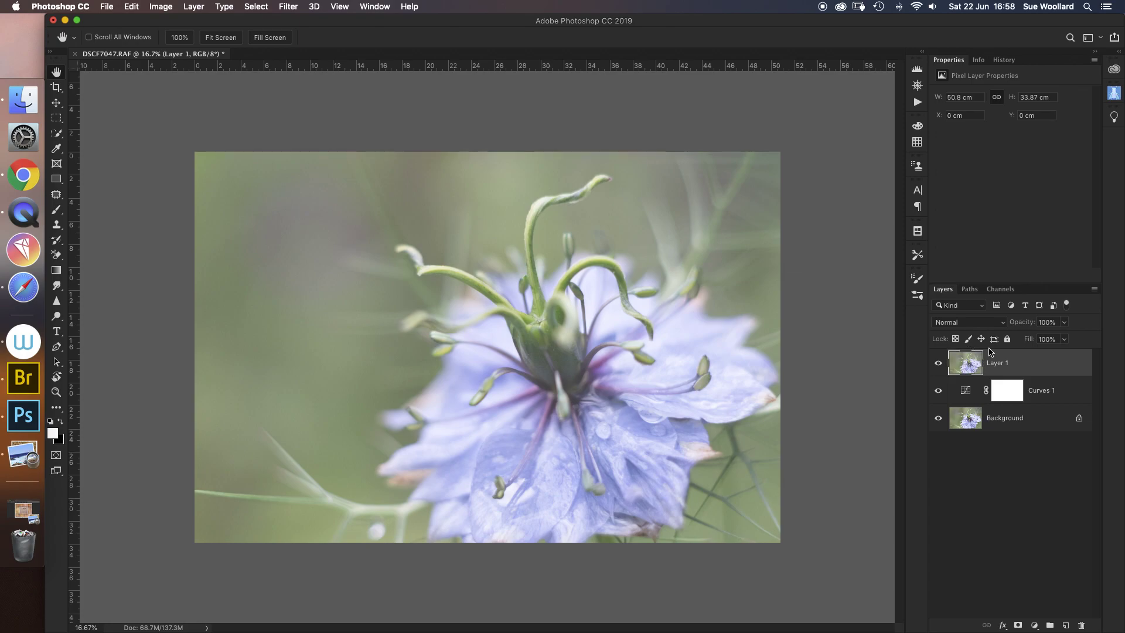
Step: Duplicate the stamped Layer 1 as Layer 1 copy
key("super+j")
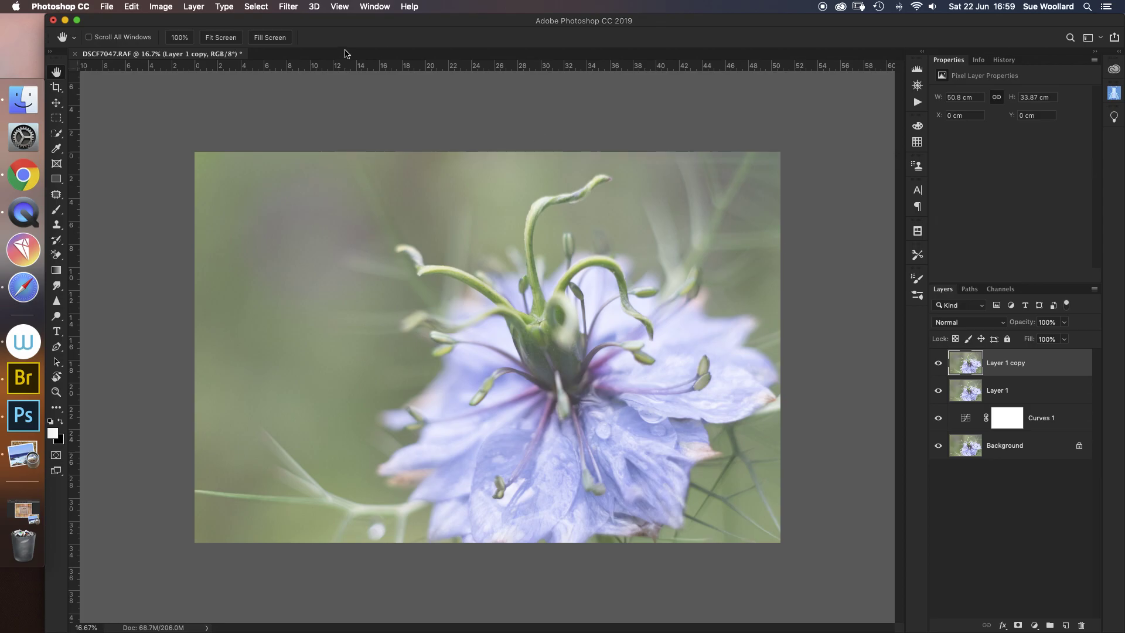
Step: Launch Filter > Topaz Labs > Topaz Adjust AI on Layer 1 copy and dismiss its introduction
left_click(289, 7)
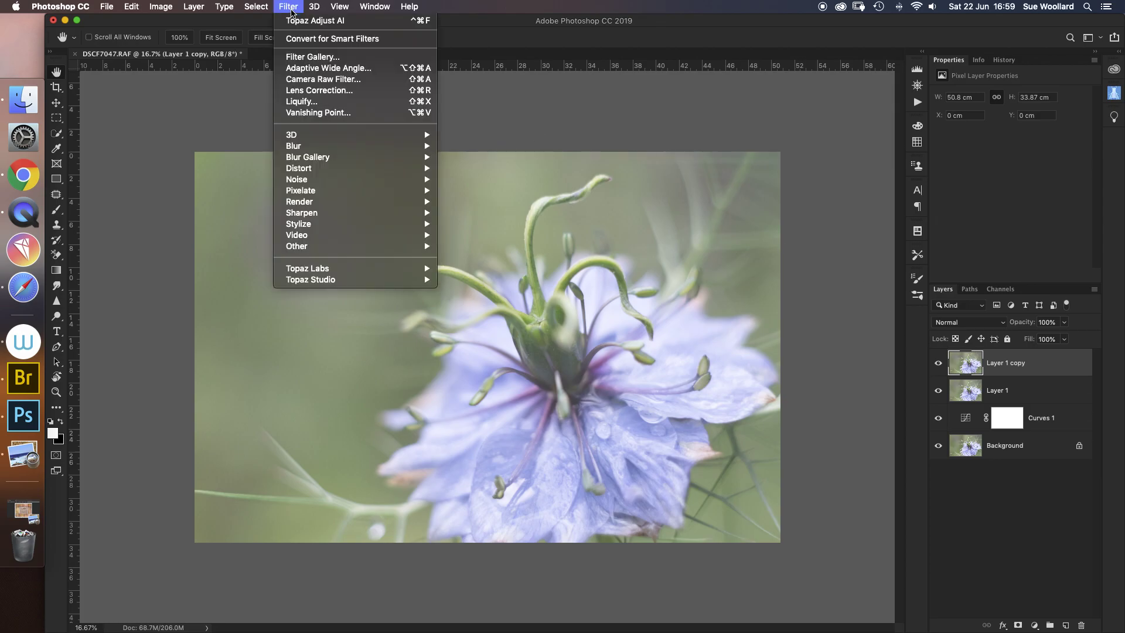
mouse_move(336, 268)
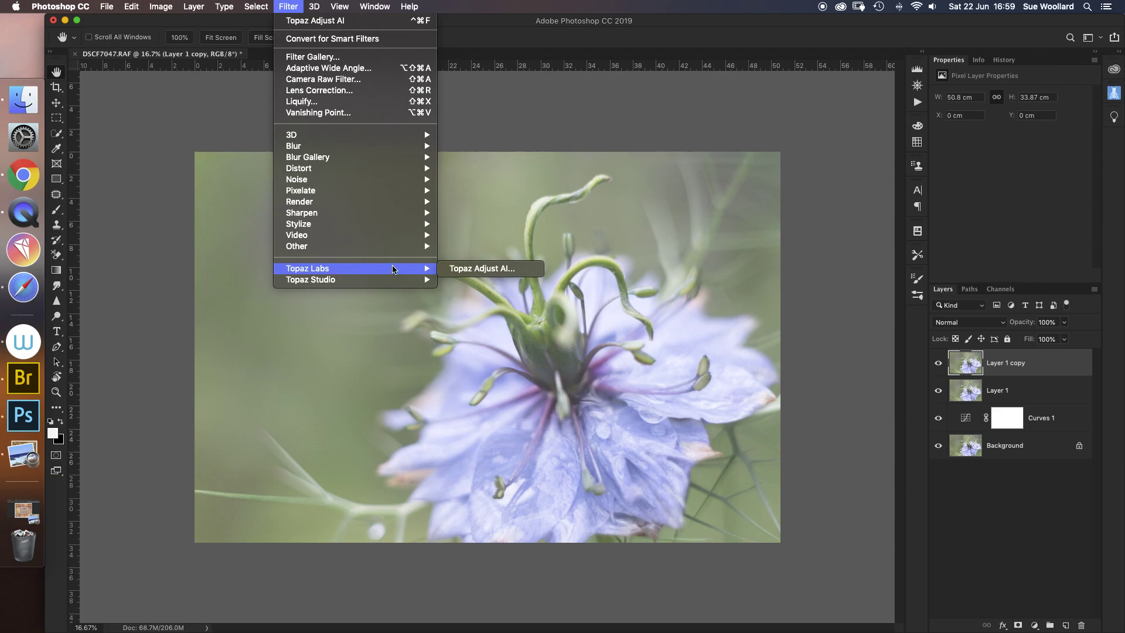
left_click(472, 269)
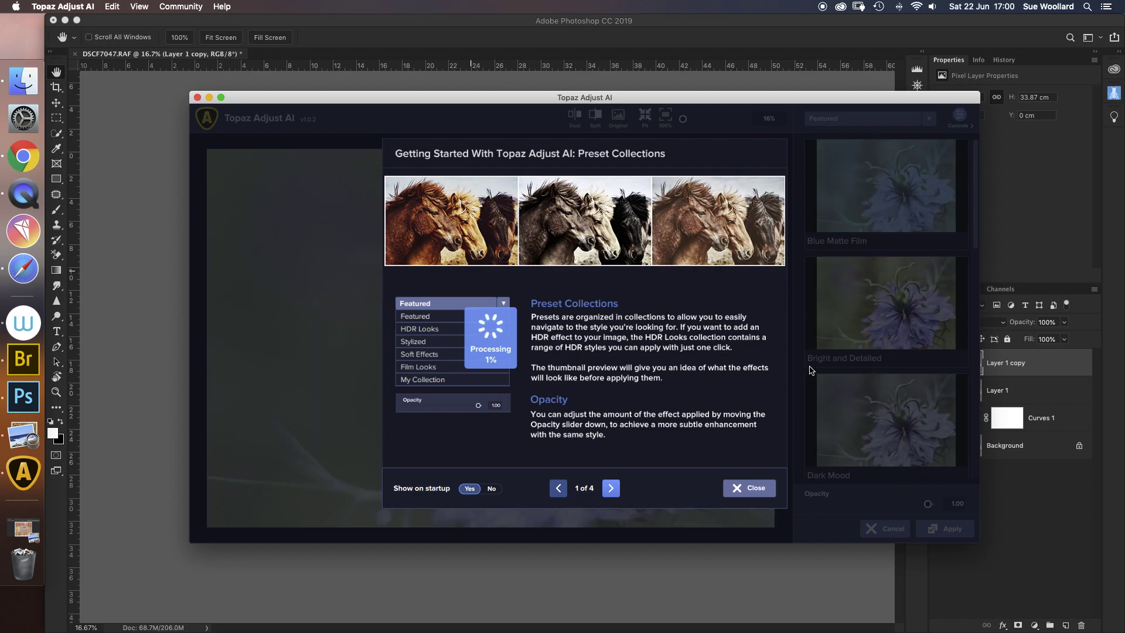
left_click(755, 489)
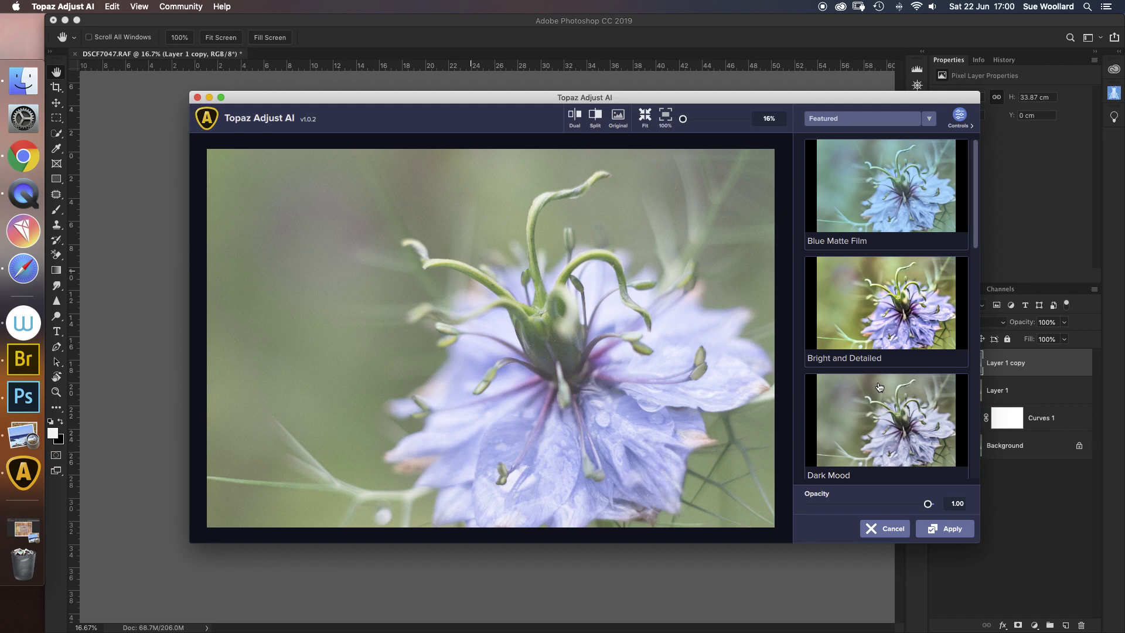
Step: Apply the Bright and Detailed preset and compare it with the original
left_click(900, 314)
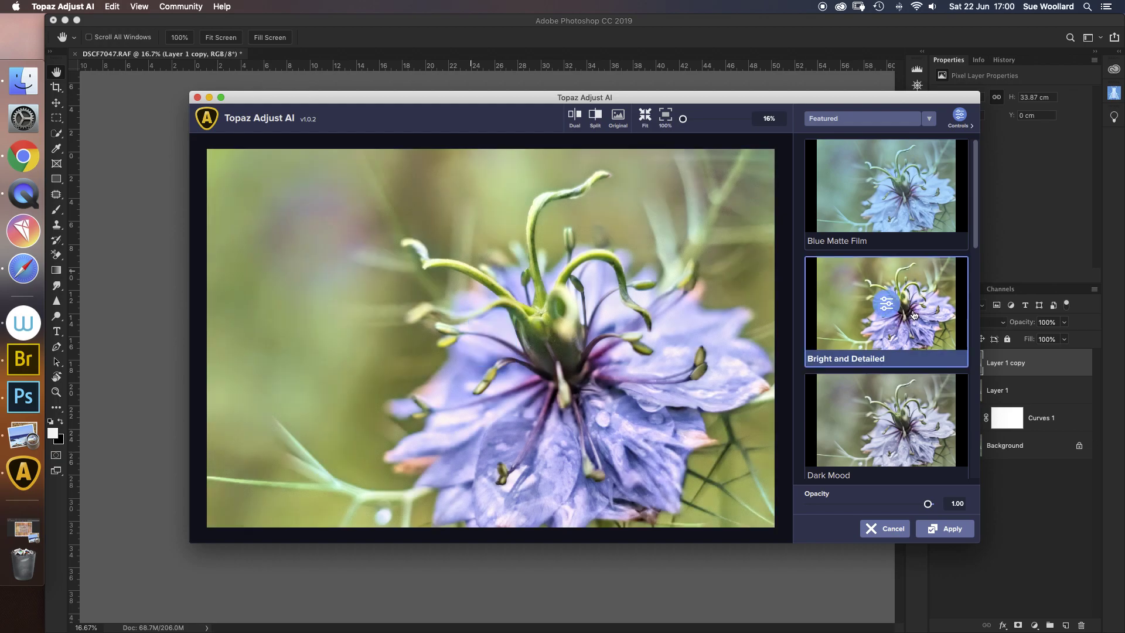
left_click(618, 116)
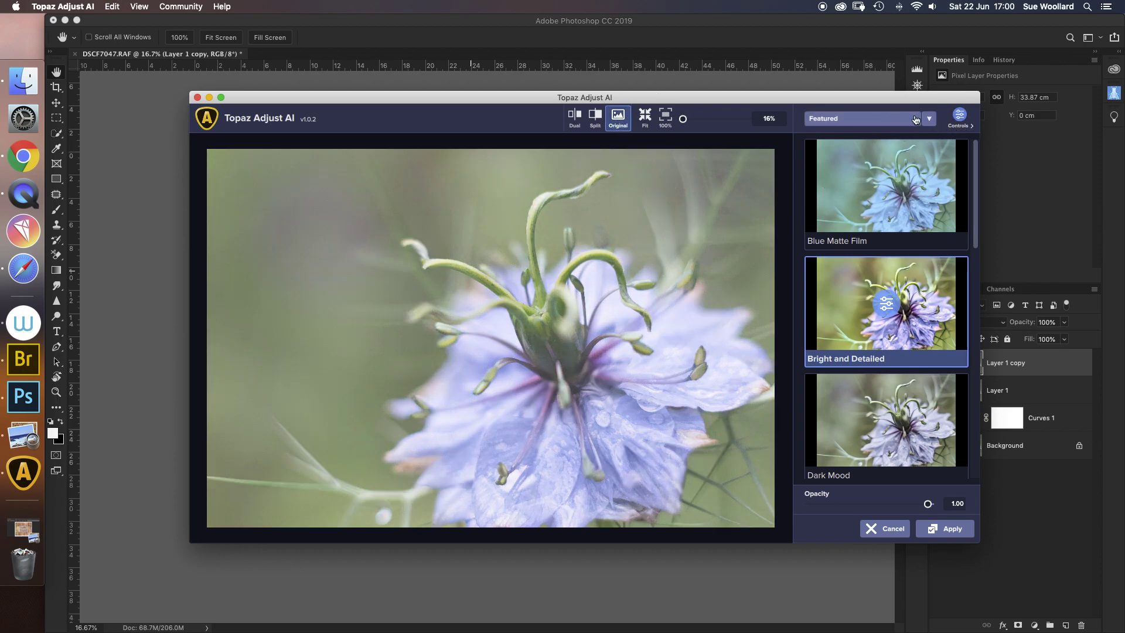
Step: Try Auto Adjust AI in Standard and HDR Style, then leave it Off
left_click(956, 128)
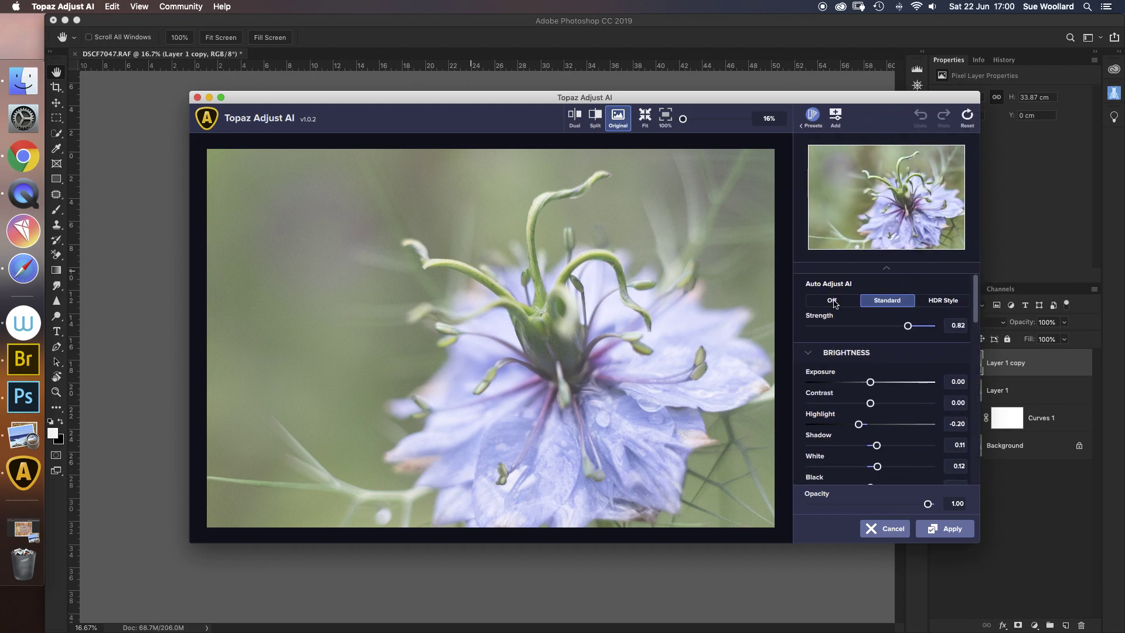
left_click(833, 302)
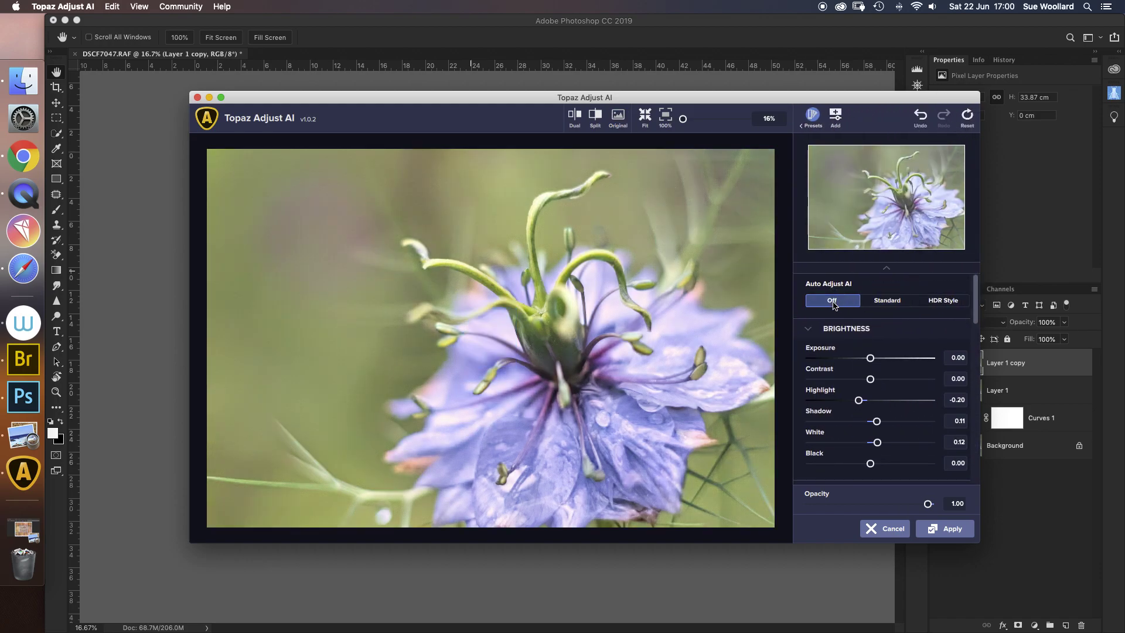
left_click(894, 303)
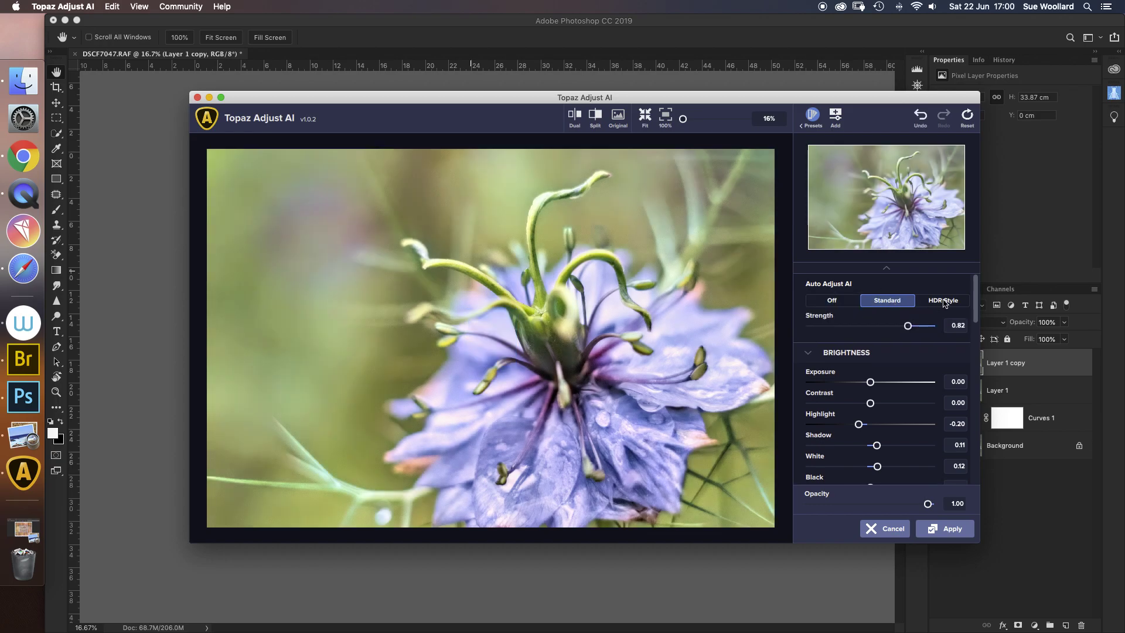
left_click(938, 305)
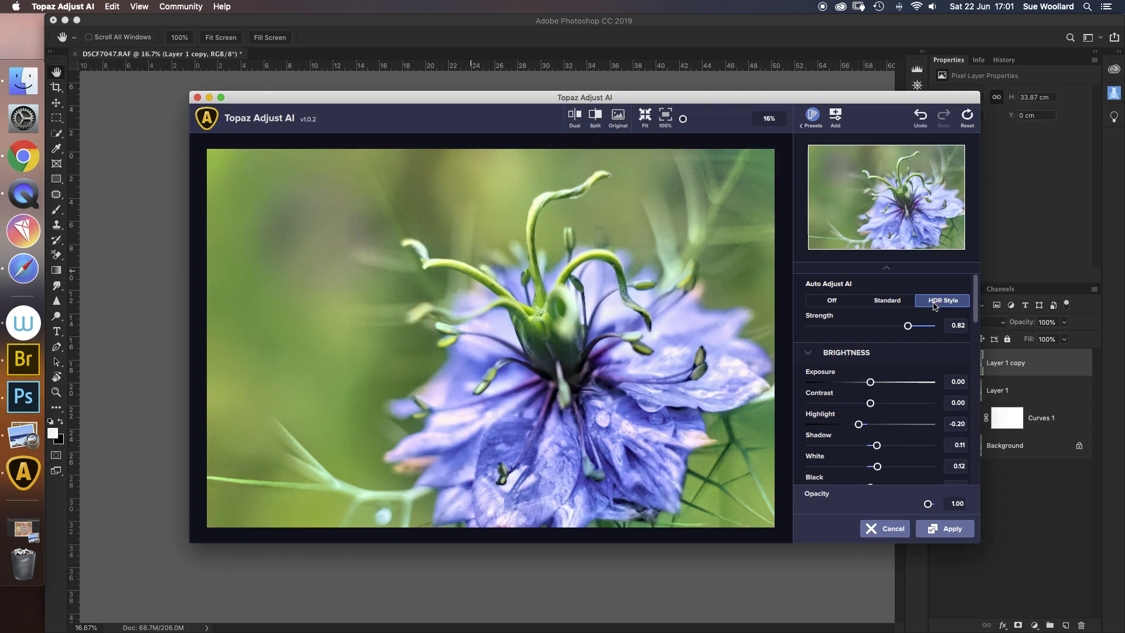
left_click(837, 301)
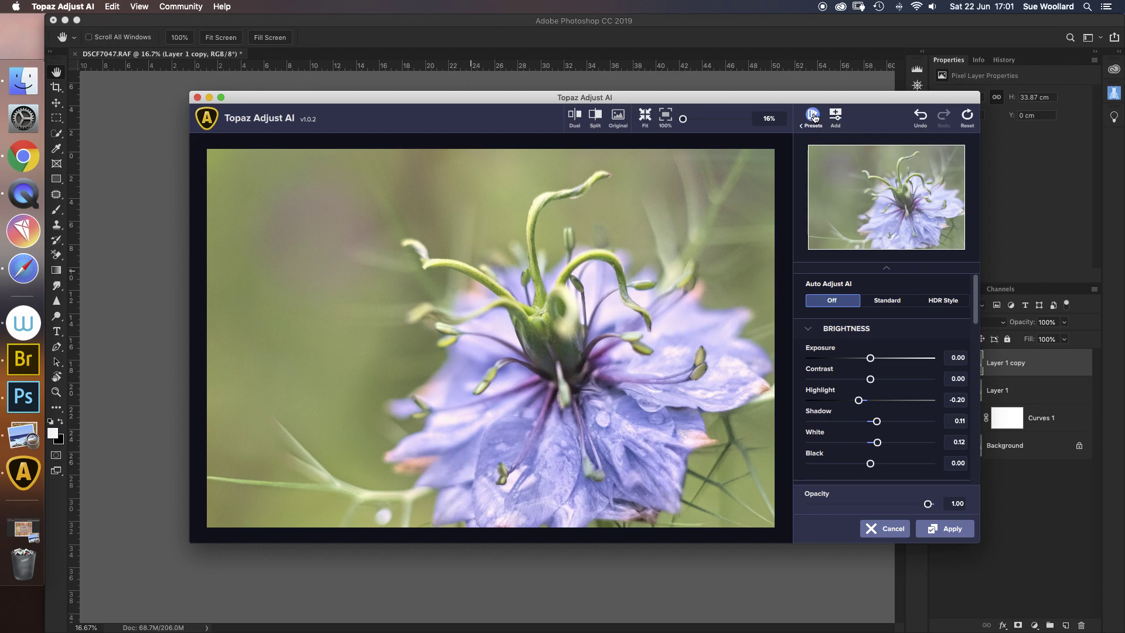
left_click(813, 117)
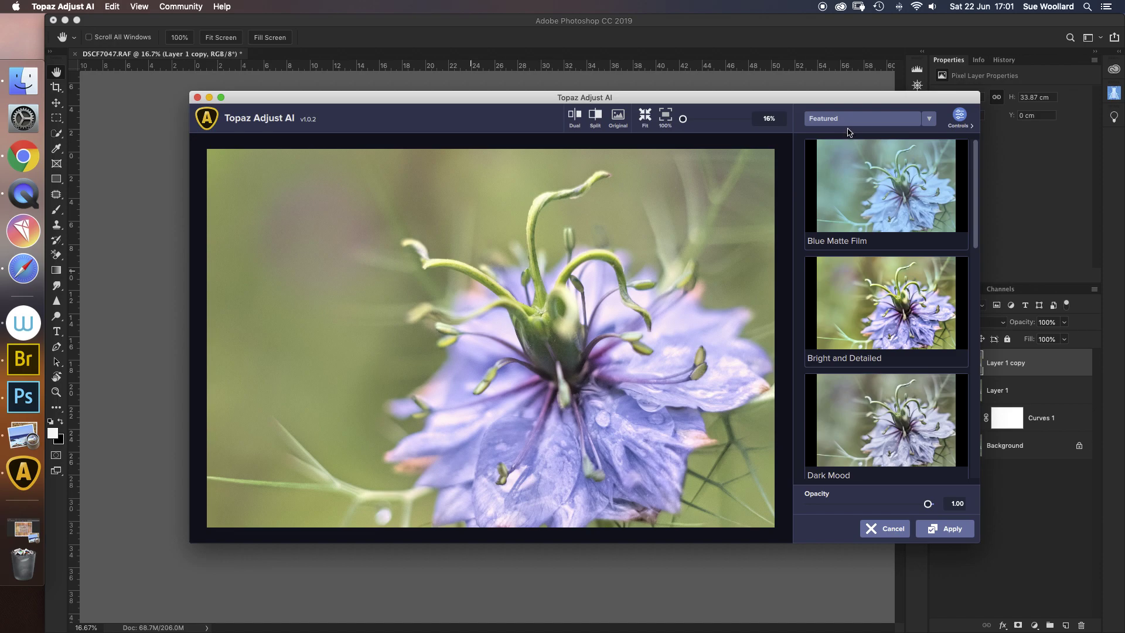
Step: Apply the Petals preset from the Soft Effects collection and show its fine-tune settings
left_click(847, 118)
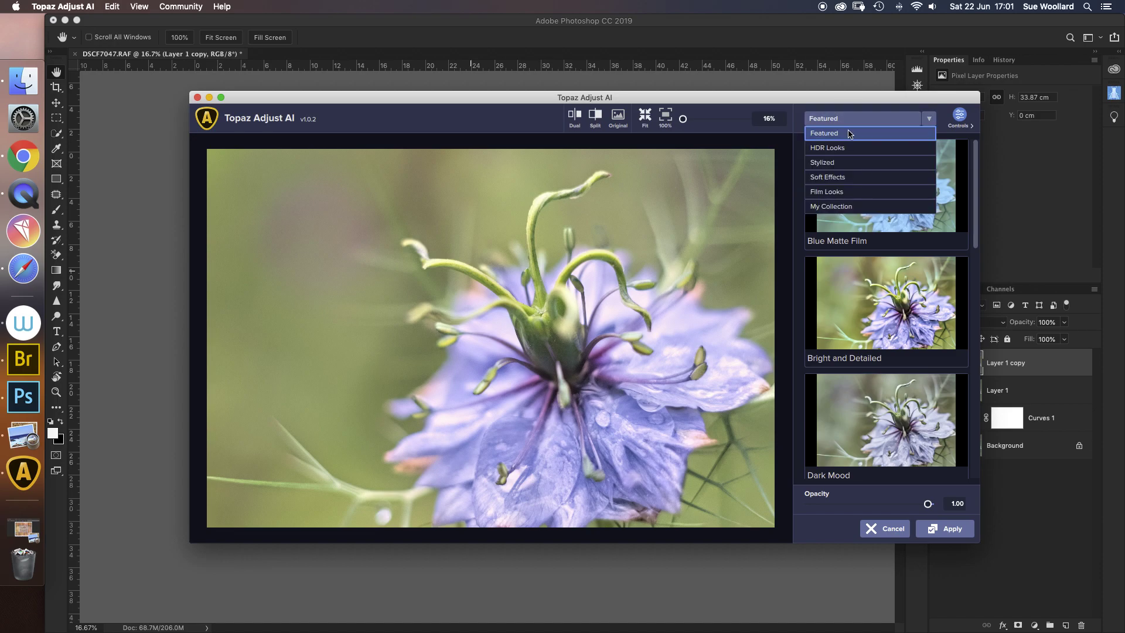
left_click(839, 177)
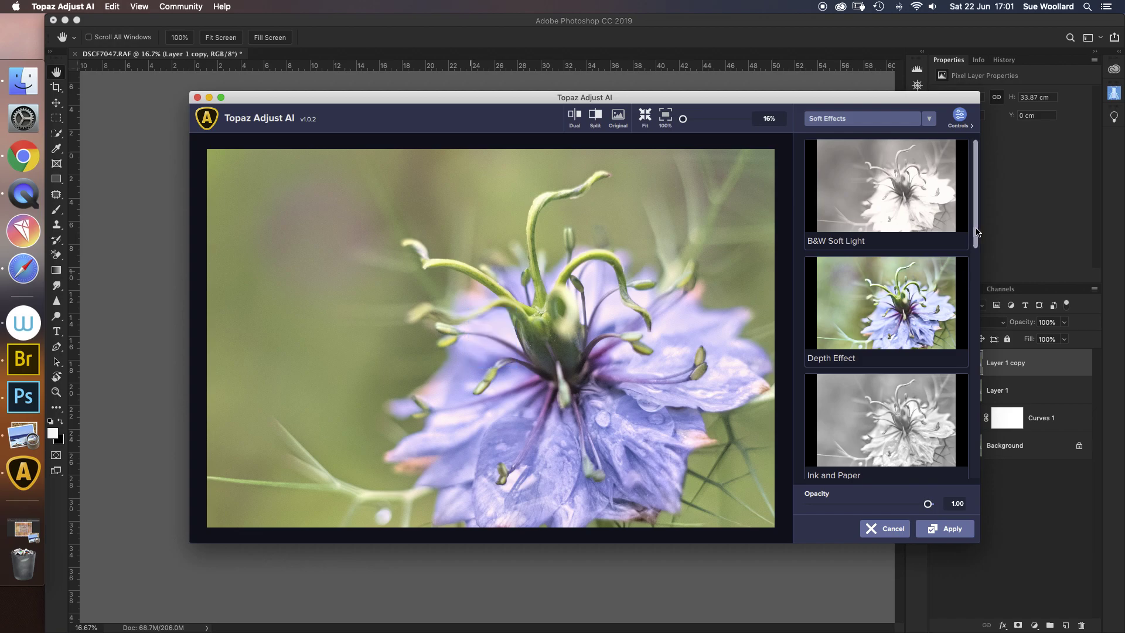
scroll(899, 277, "down", 5)
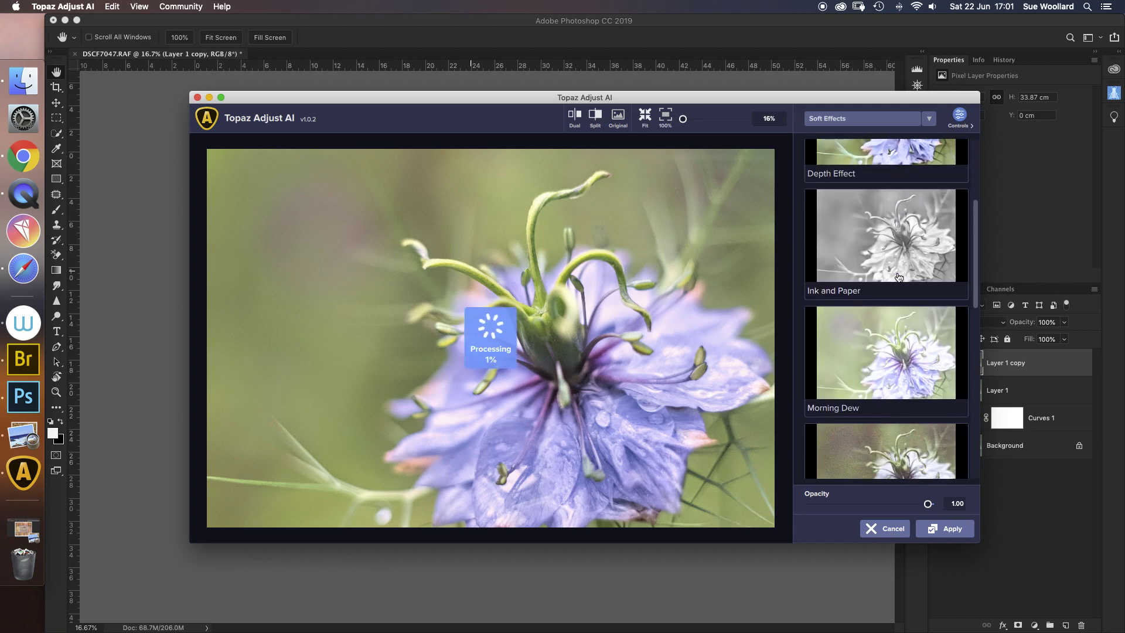
scroll(900, 277, "down", 5)
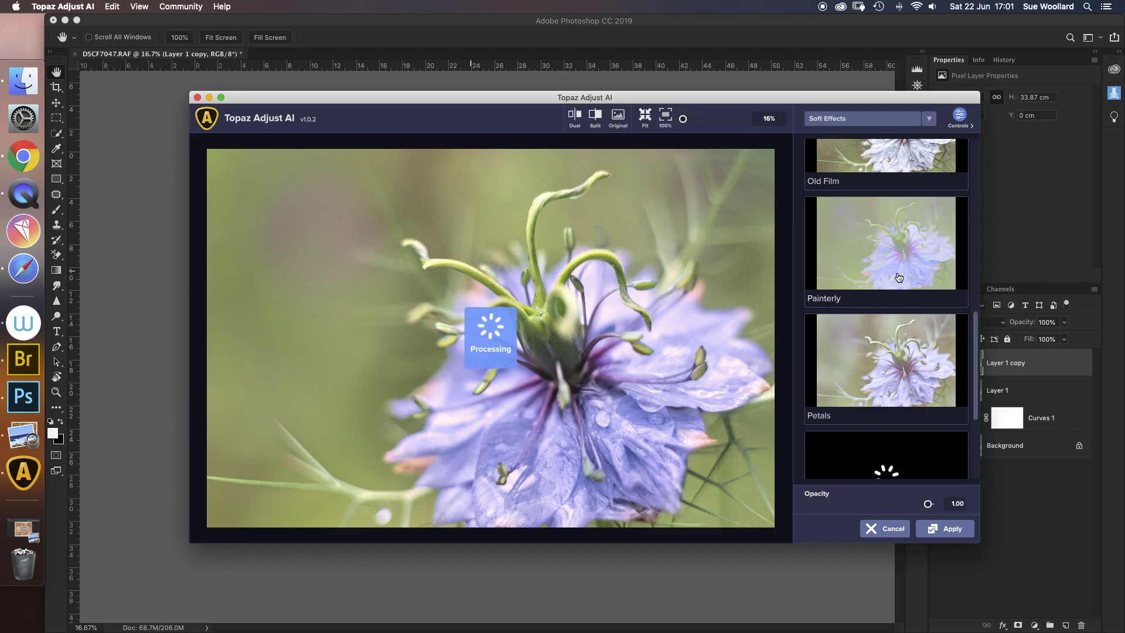
scroll(899, 278, "down", 3)
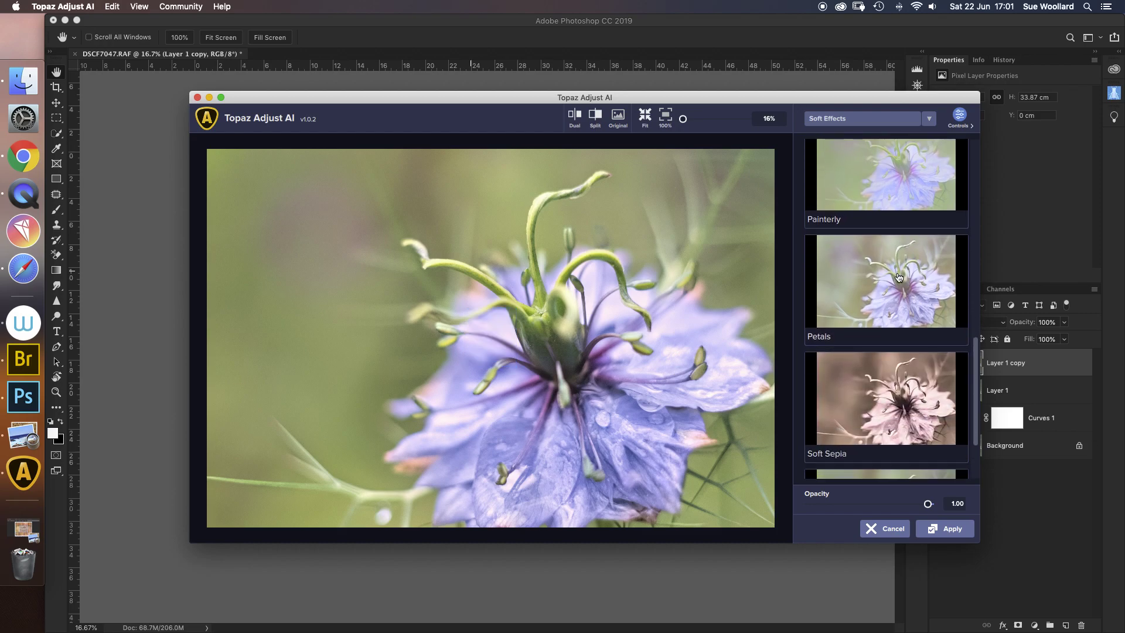
left_click(899, 277)
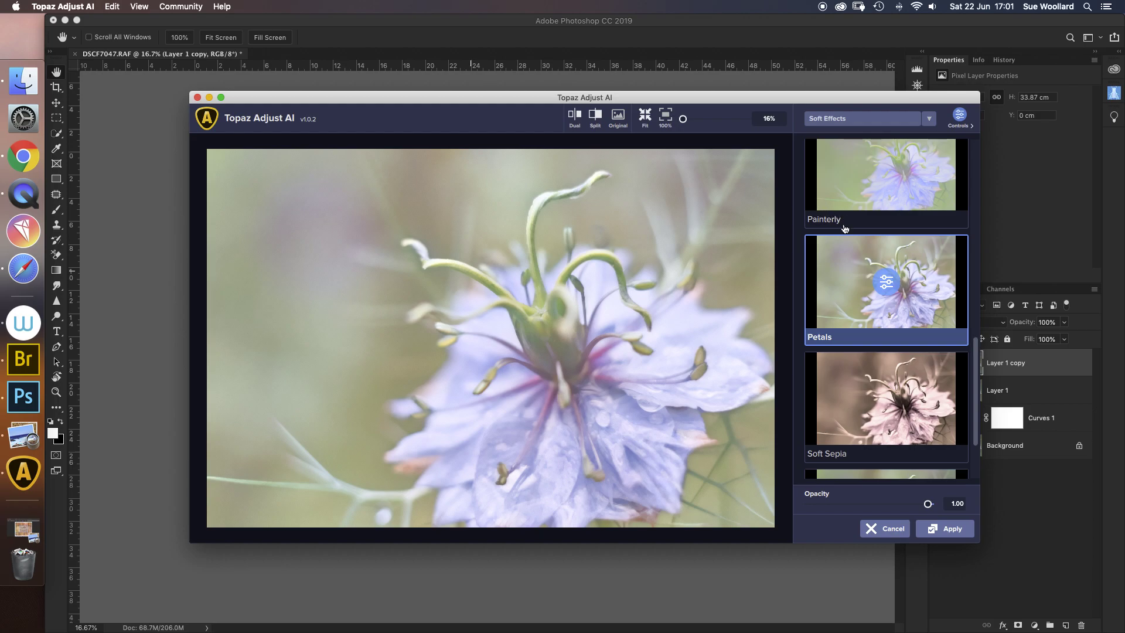
left_click(888, 282)
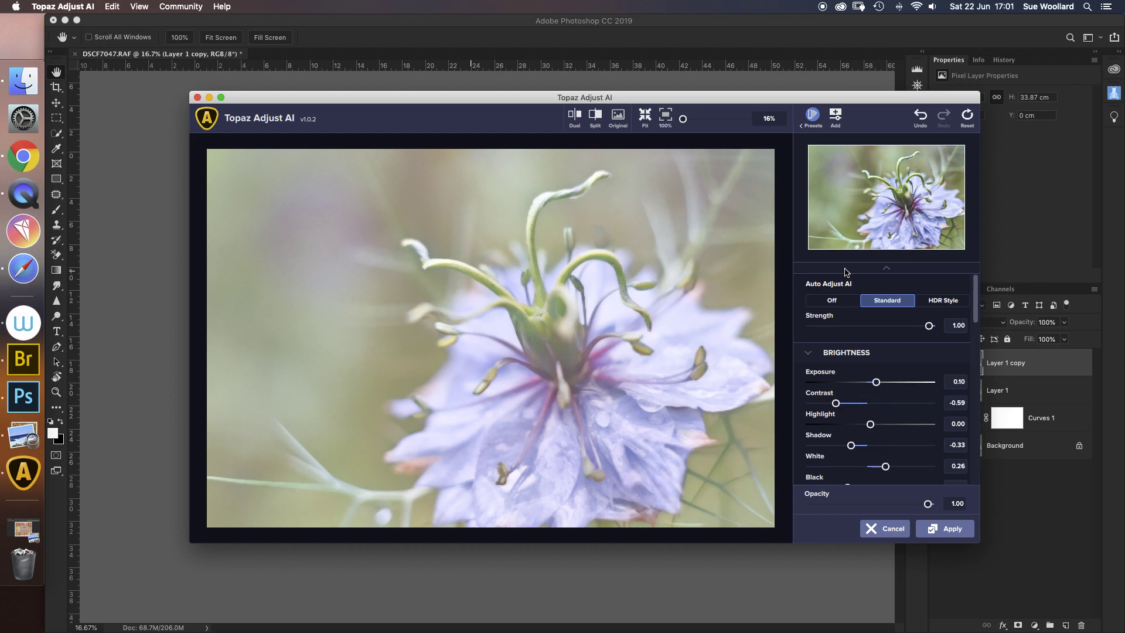
Step: Set the Petals effect opacity to about 0.21 and apply it to the layer
left_click(812, 116)
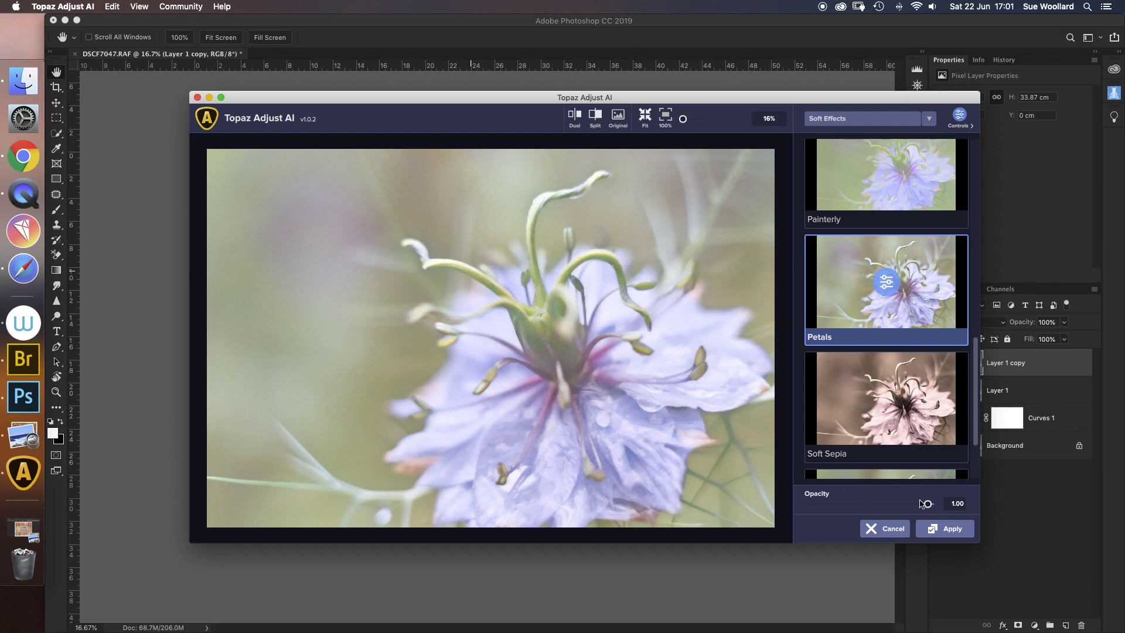
left_click(927, 505)
left_click_drag(928, 505, 926, 505)
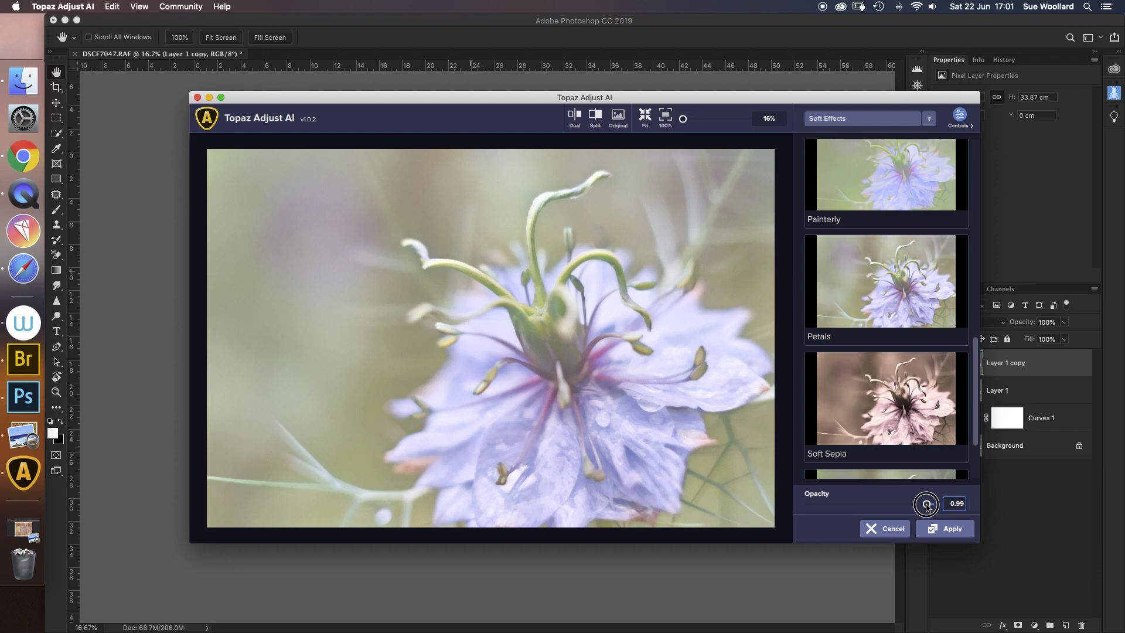
left_click_drag(927, 506, 792, 509)
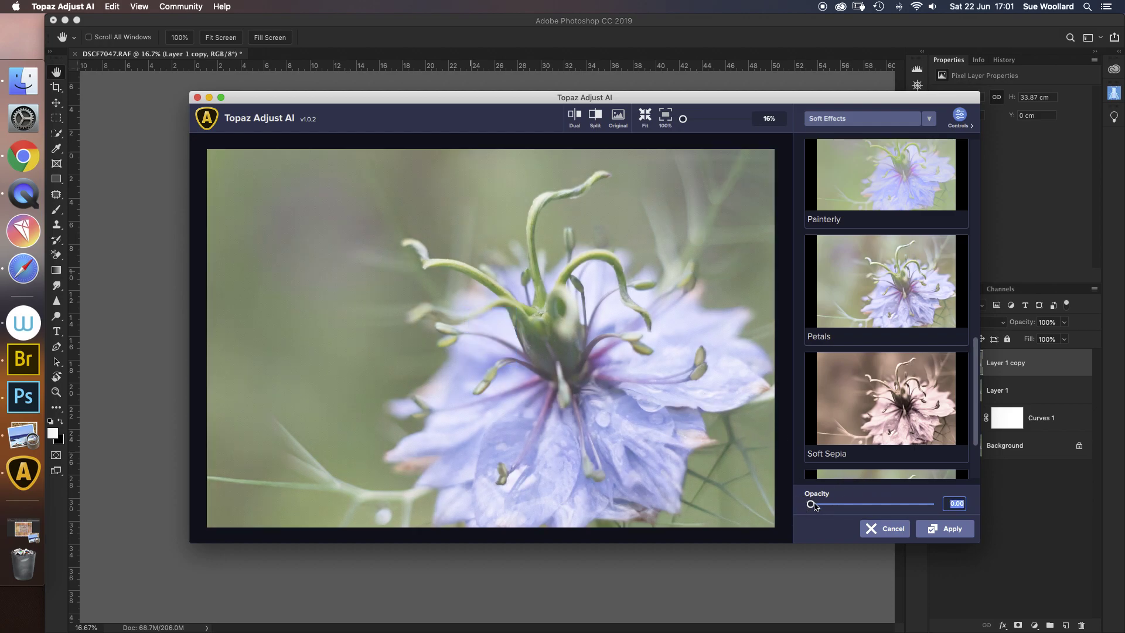
left_click(812, 504)
left_click_drag(811, 504, 844, 504)
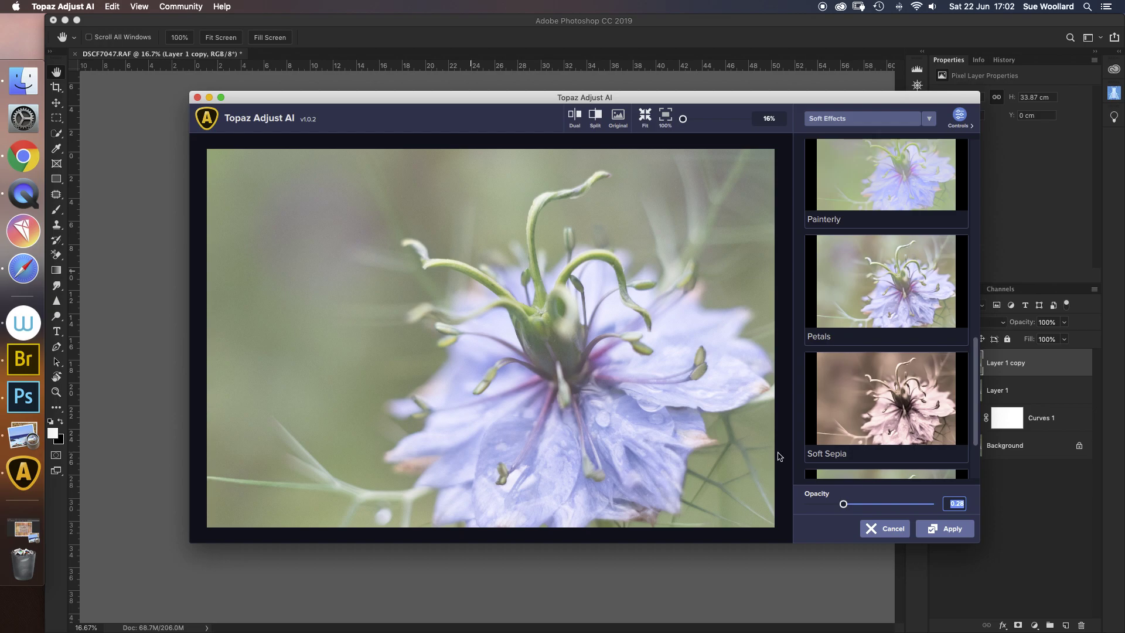
left_click(957, 530)
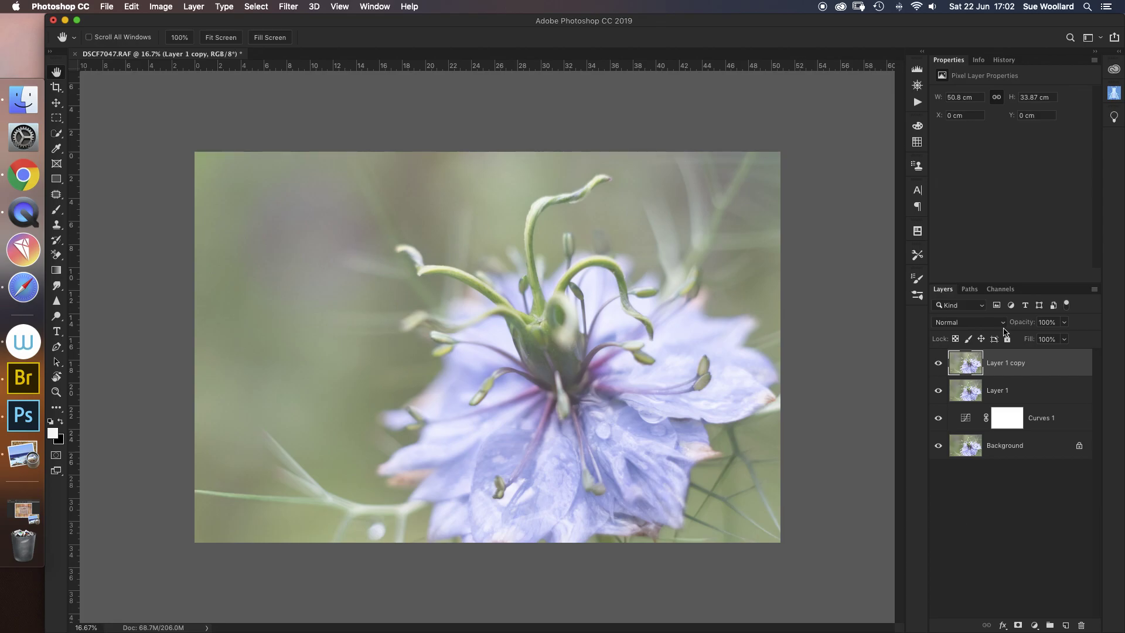
Step: Select Layer 1 in Photoshop's Layers panel once processing finishes
left_click(997, 393)
Step: Rename Layer 1 to 'stamped copy' and Layer 1 copy to 'topaz adjust', lowering its opacity
right_click(999, 392)
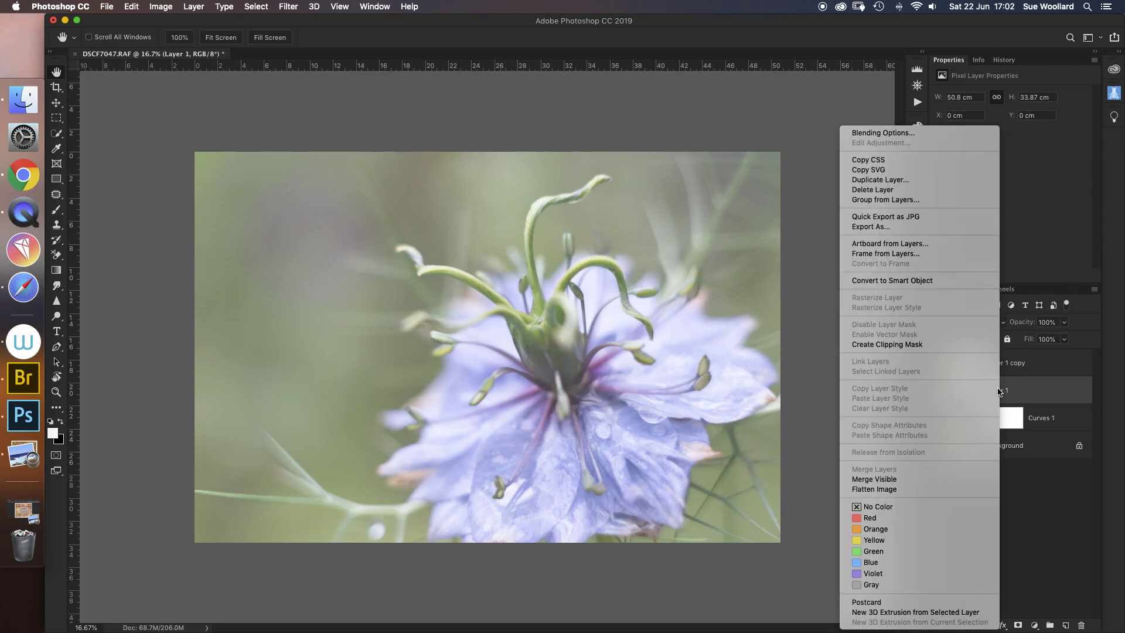
left_click(1000, 391)
double_click(999, 389)
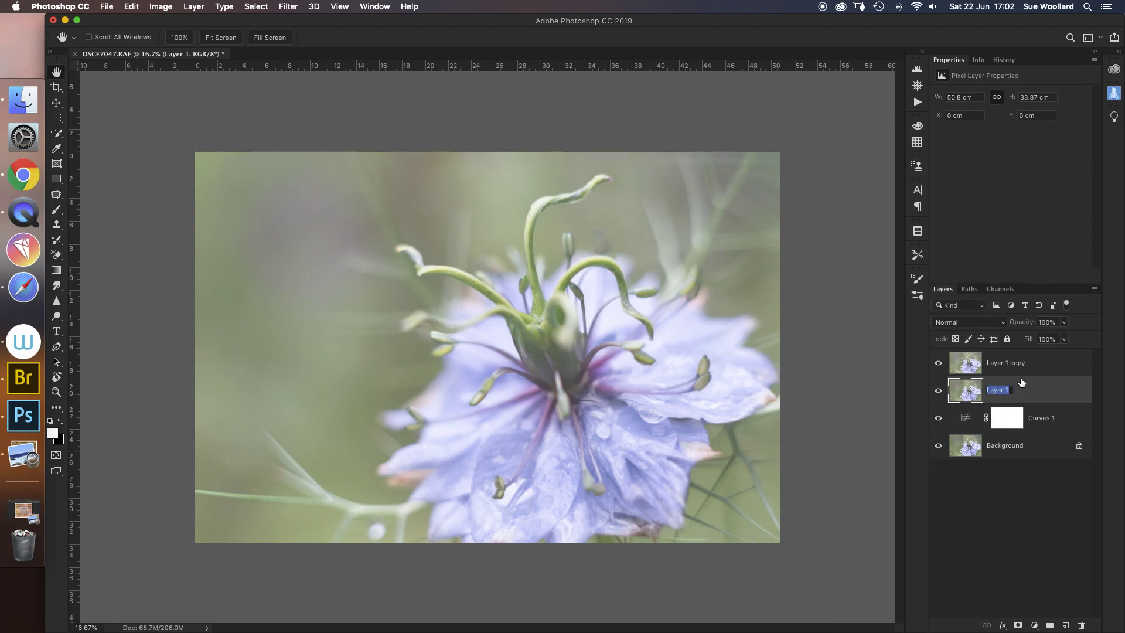
type("stamped copy")
left_click(1003, 365)
double_click(1005, 363)
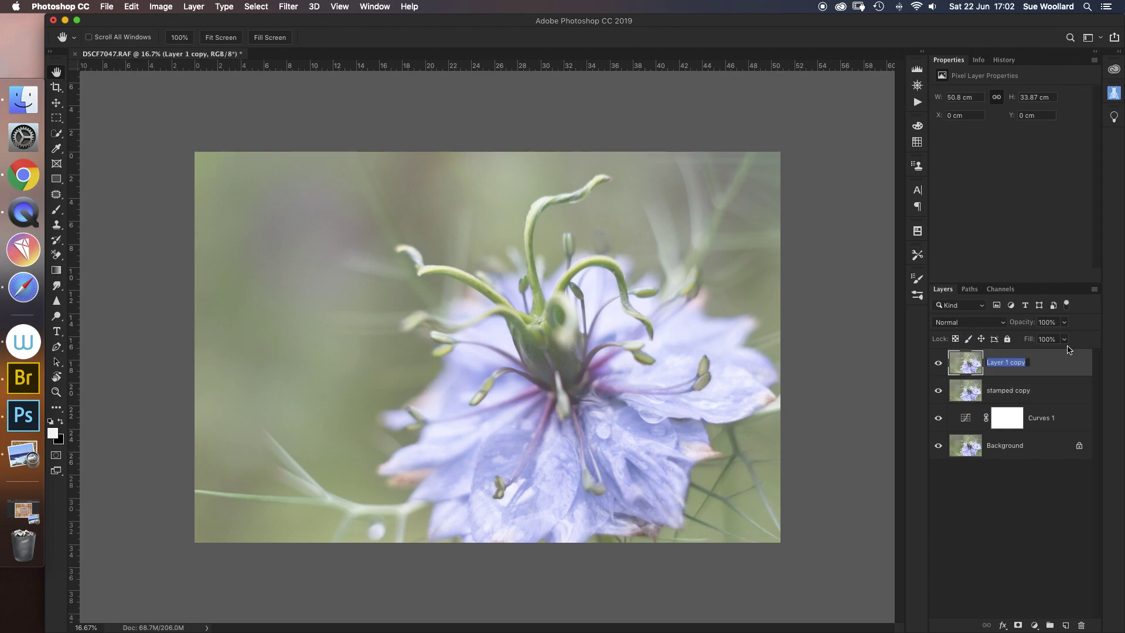
type("topaz adjust")
key("Return")
mouse_move(1030, 326)
left_mouse_down()
mouse_move(1017, 327)
mouse_move(1040, 321)
left_mouse_up()
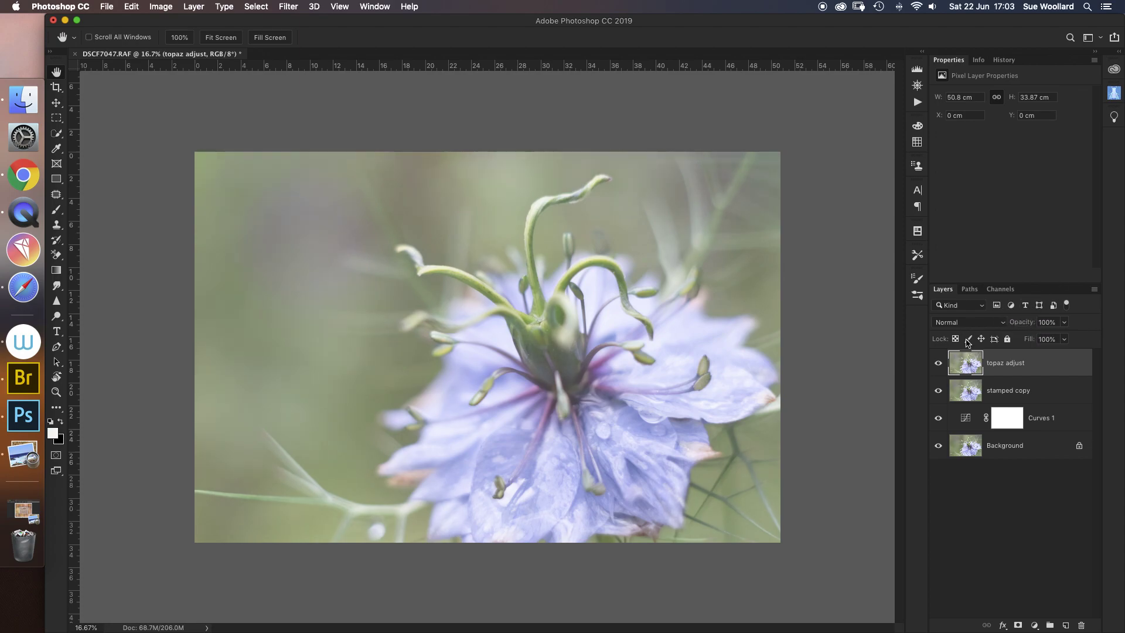
mouse_move(974, 369)
left_mouse_down()
mouse_move(1053, 554)
mouse_move(996, 367)
mouse_move(978, 364)
left_mouse_up()
Step: Place texture 5.jpg as an embedded layer above the flower
left_click(106, 8)
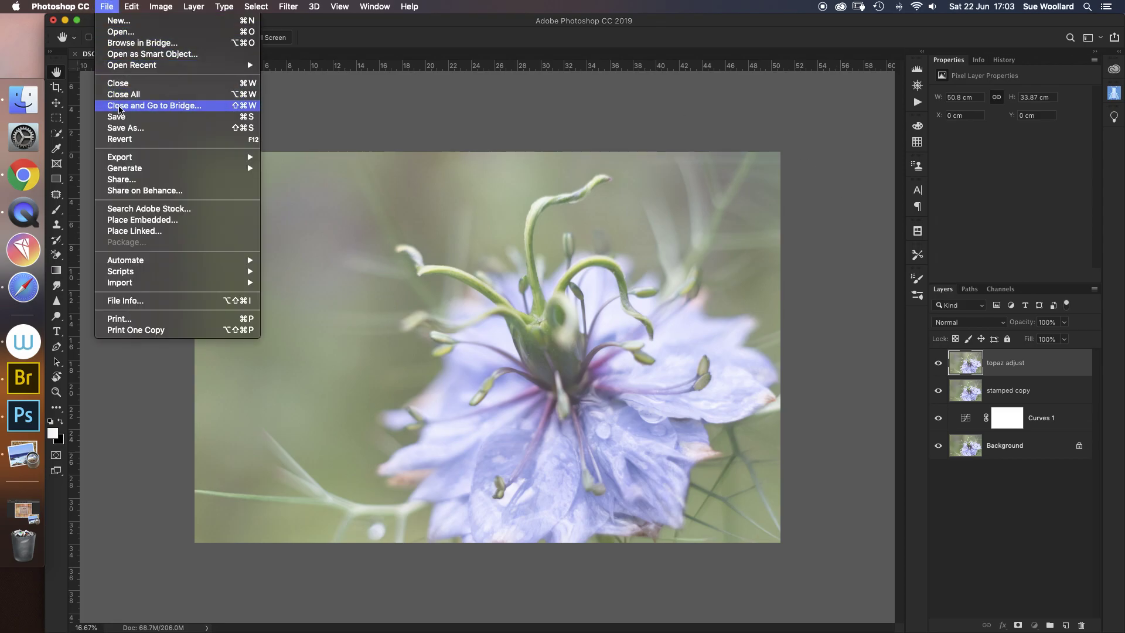
left_click(139, 220)
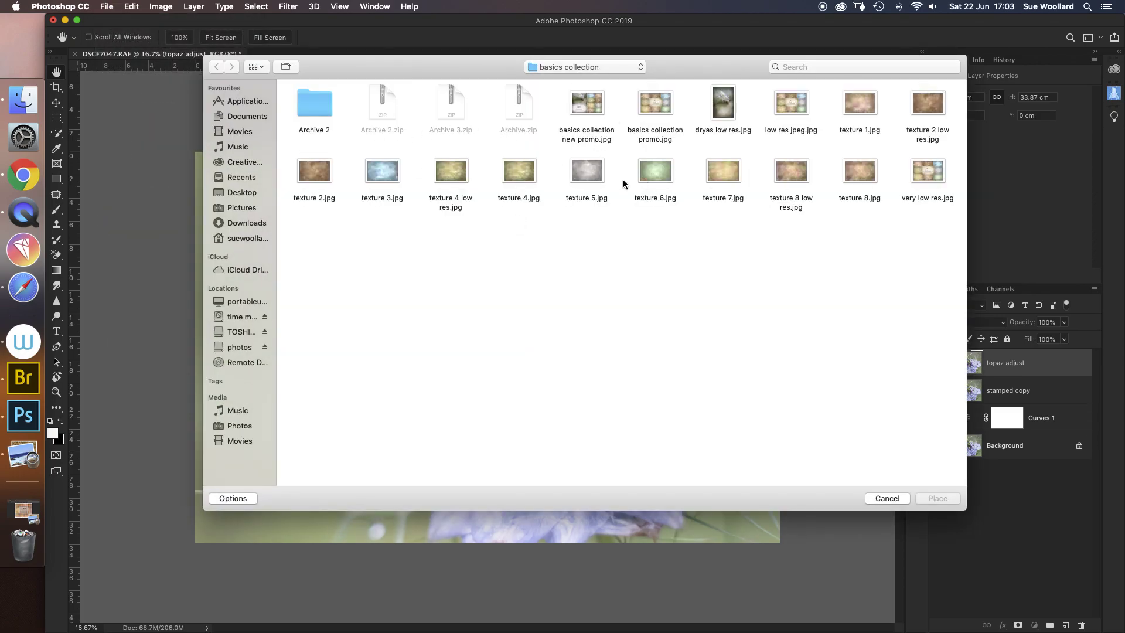
left_click(590, 168)
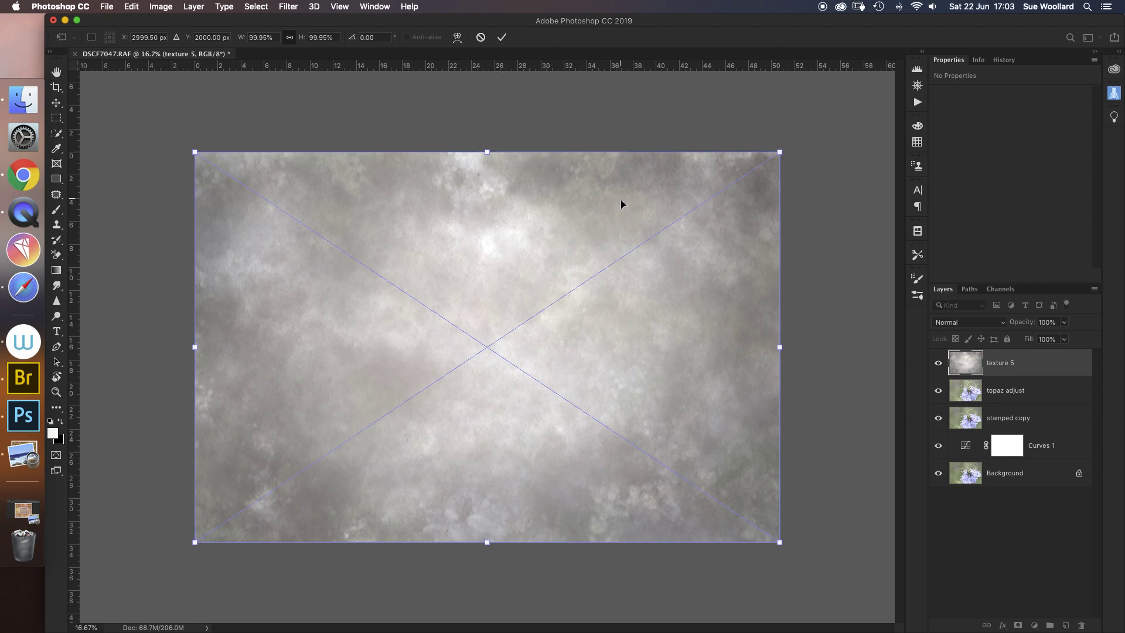
Step: Set the texture 5 layer to Soft Light and toggle its visibility to compare
left_click(964, 321)
left_click(957, 469)
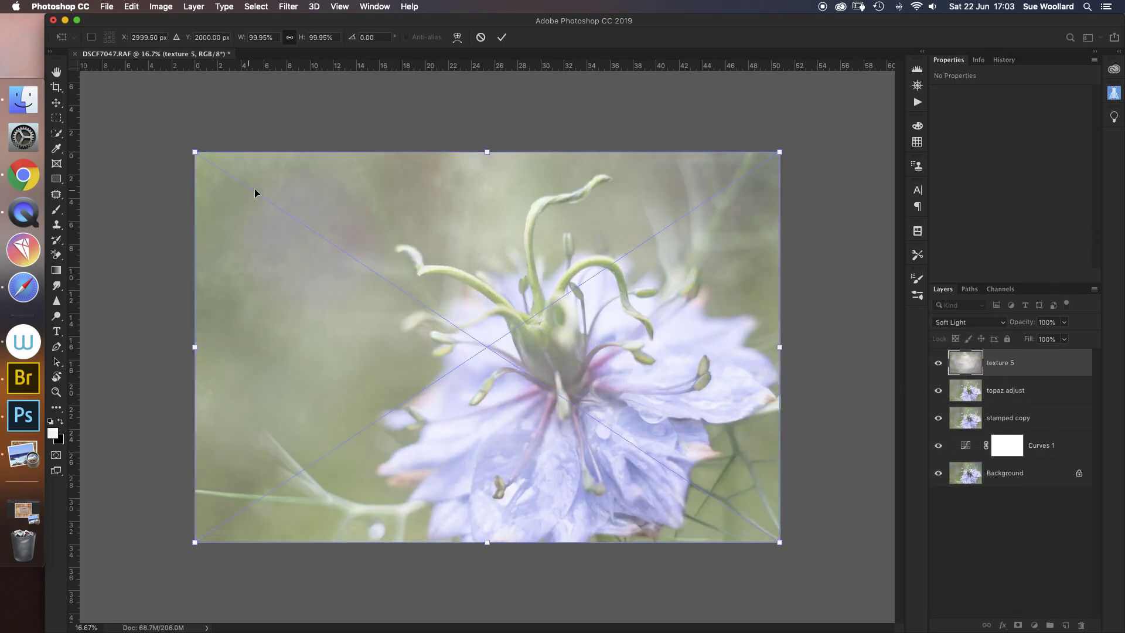
left_click(939, 363)
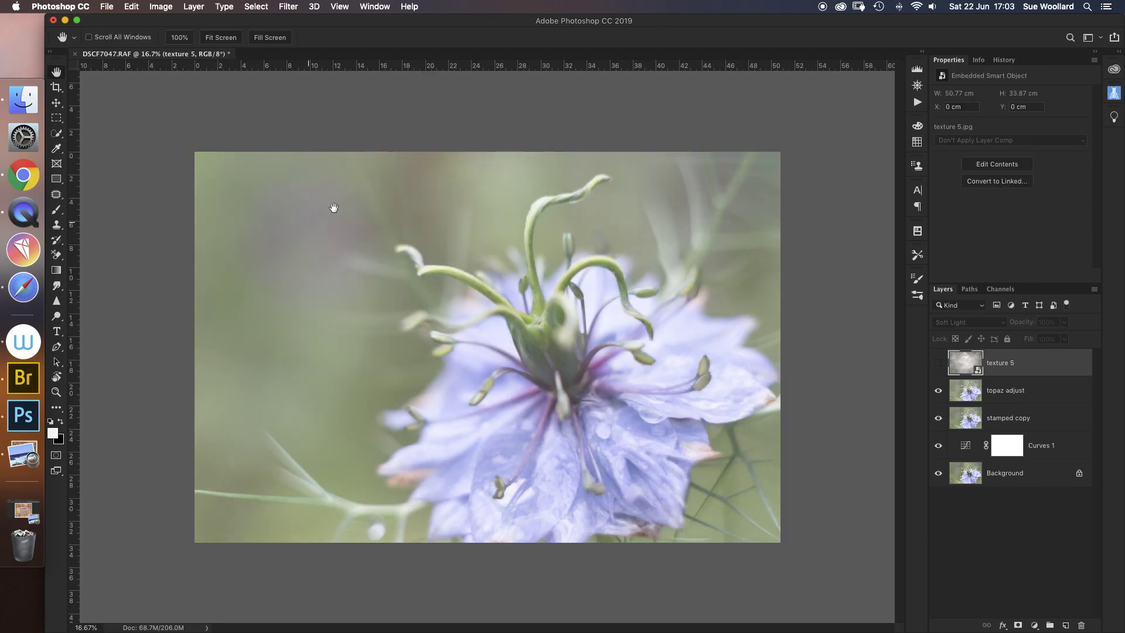
left_click(939, 363)
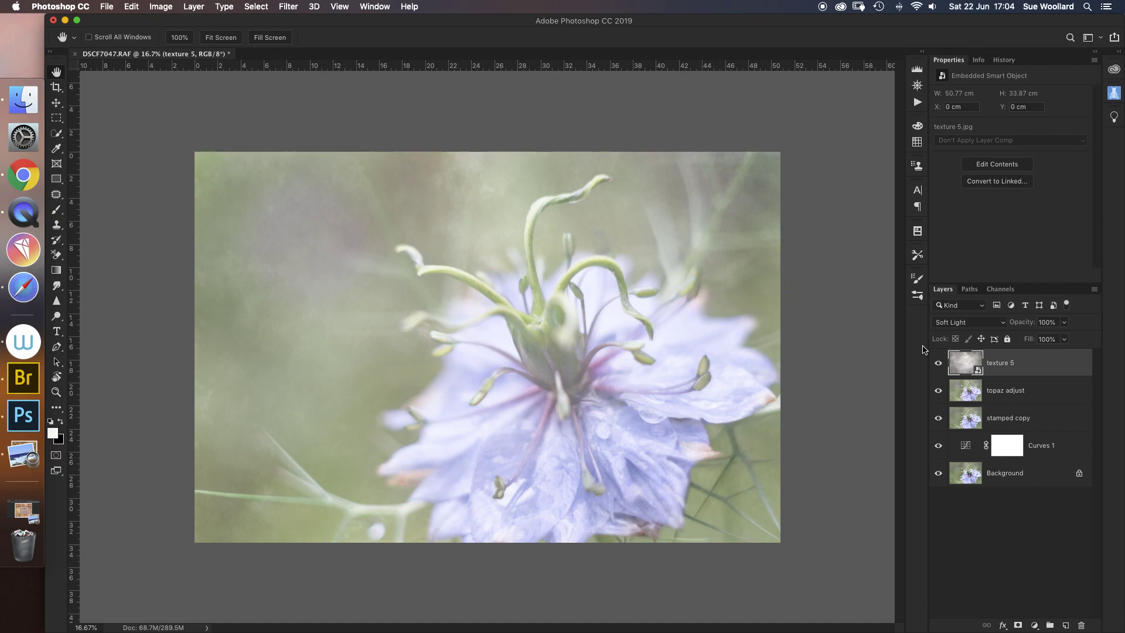
Step: Add a layer mask to texture 5 and paint the texture off the flower centre with an 800 px brush
key("super+alt+m")
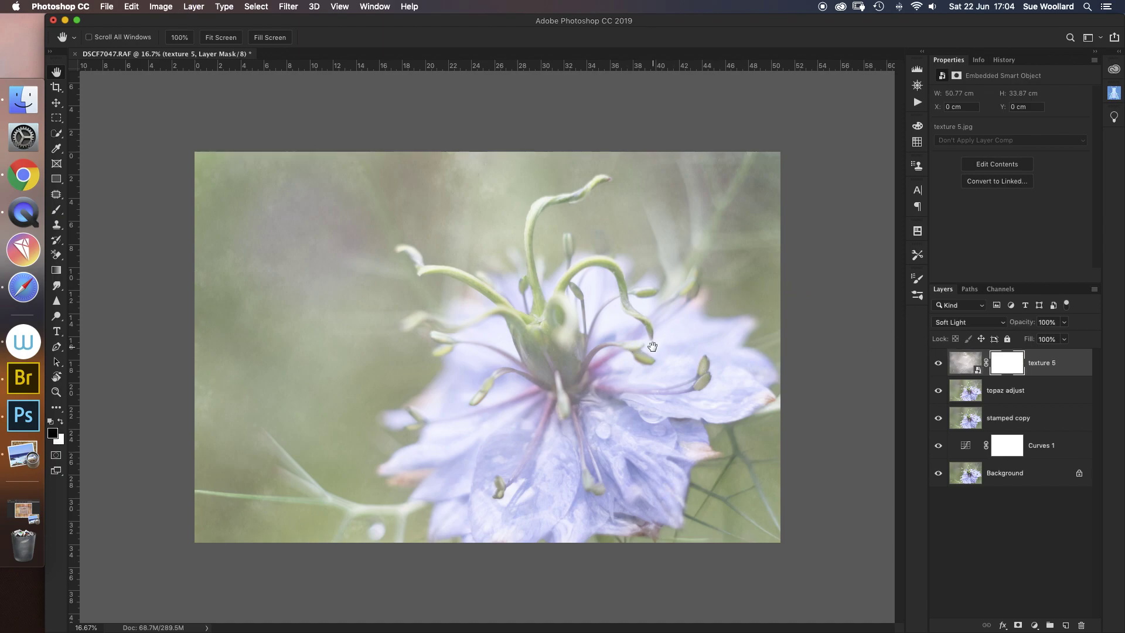
left_click(57, 211)
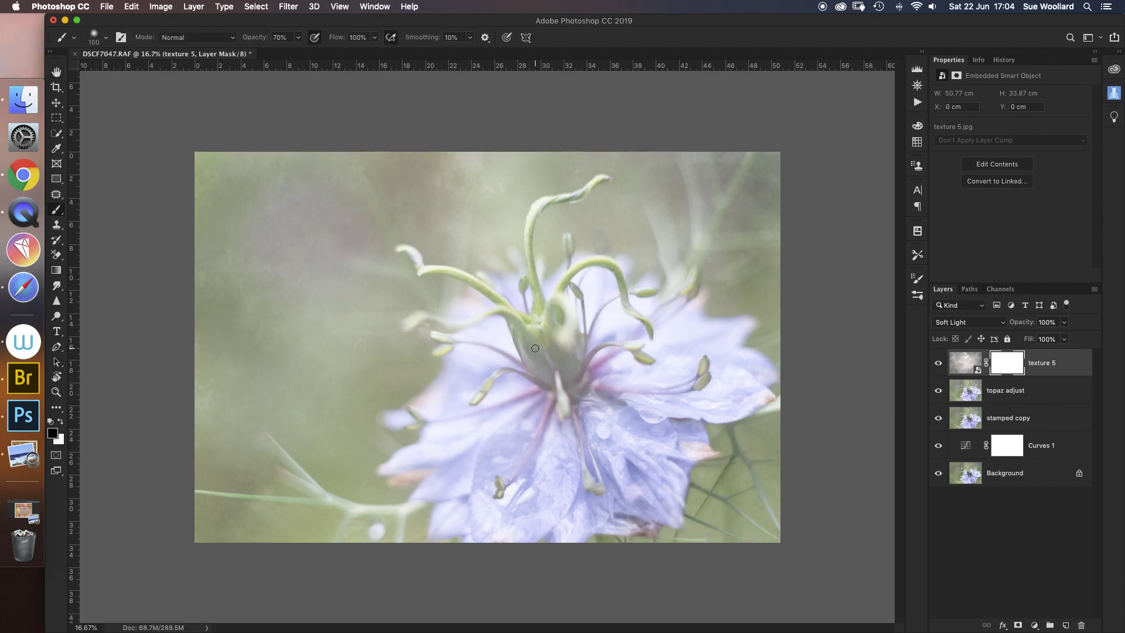
key("bracketright")
key("bracketright")
key("bracketright")
key("bracketright")
key("bracketright")
key("bracketright")
key("bracketright")
key("bracketright")
key("bracketright")
mouse_move(538, 347)
left_mouse_down()
mouse_move(542, 338)
mouse_move(530, 396)
mouse_move(492, 381)
mouse_move(475, 432)
mouse_move(435, 464)
mouse_move(485, 510)
mouse_move(552, 459)
mouse_move(628, 485)
mouse_move(625, 432)
mouse_move(666, 483)
mouse_move(648, 390)
mouse_move(720, 389)
mouse_move(711, 359)
mouse_move(670, 329)
mouse_move(591, 349)
mouse_move(562, 293)
mouse_move(516, 327)
mouse_move(494, 307)
mouse_move(488, 344)
mouse_move(570, 402)
mouse_move(547, 402)
mouse_move(602, 376)
mouse_move(591, 394)
mouse_move(572, 393)
mouse_move(624, 383)
mouse_move(616, 362)
left_mouse_up()
Step: Mask the texture off the stems with 150 and 90 px brushes, then set opacity to 88%
key("bracketleft")
key("bracketleft")
key("bracketleft")
key("bracketleft")
key("bracketleft")
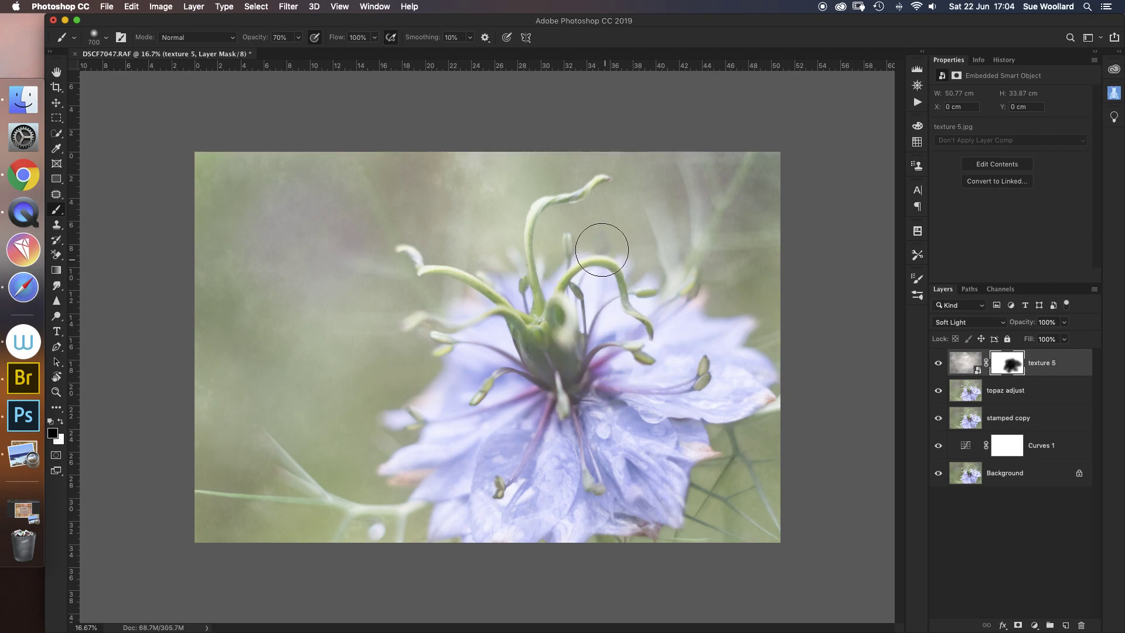
key("bracketleft")
key("bracketleft")
key("bracketleft")
key("bracketleft")
left_click_drag(544, 204, 597, 183)
left_click(539, 300)
key("bracketleft")
left_click_drag(404, 246, 471, 281)
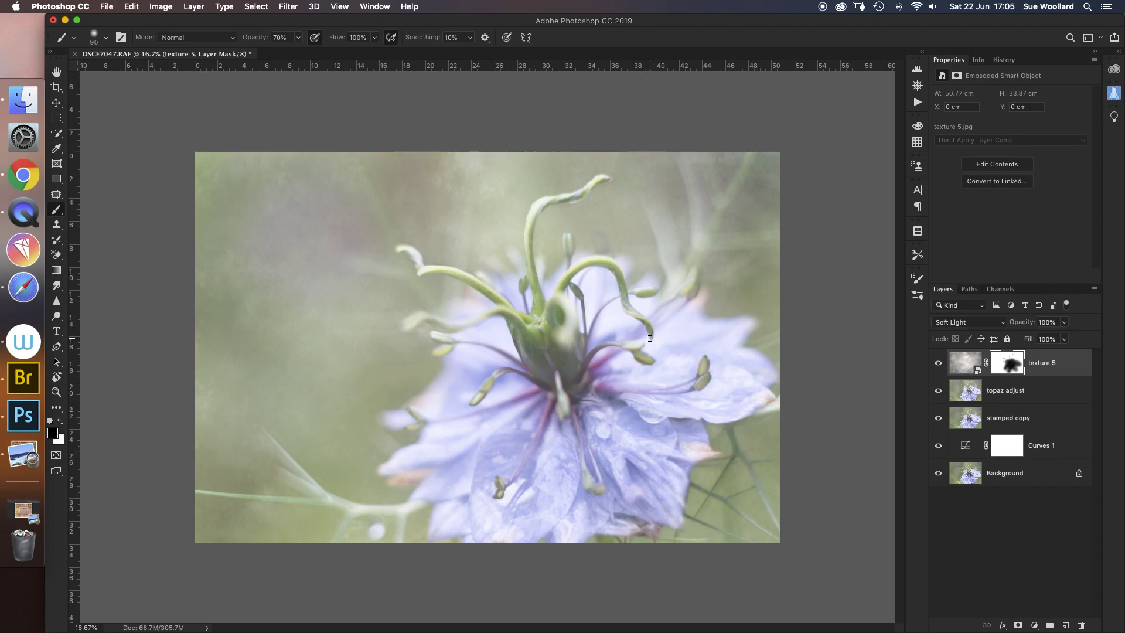
left_click_drag(1023, 325, 1020, 329)
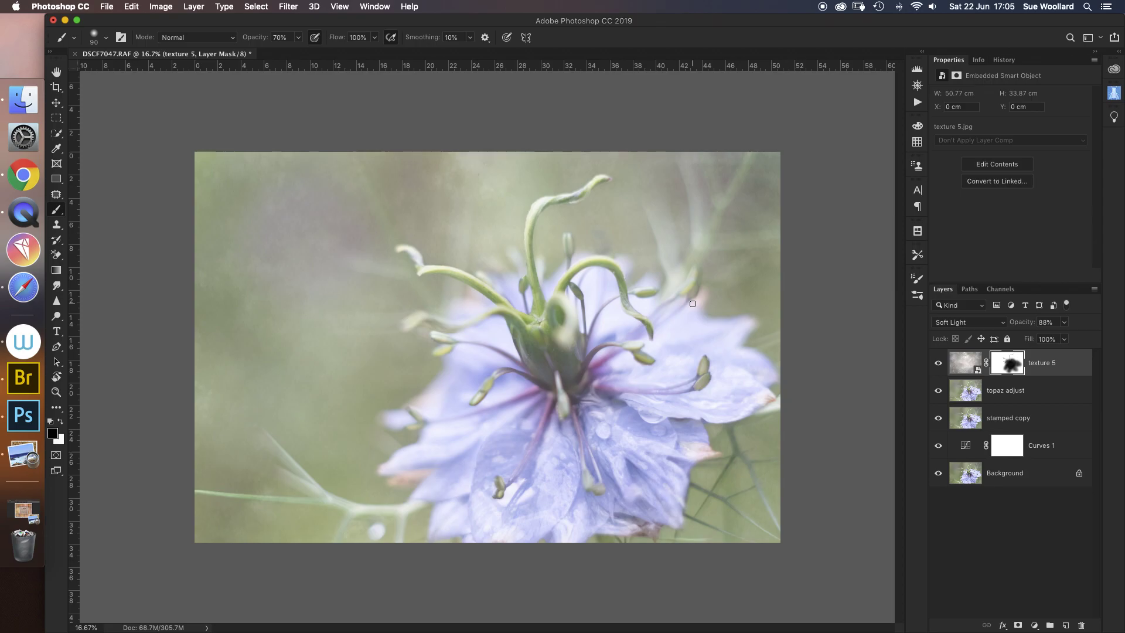
Step: Flatten to a single Background layer and brush about 29% Sharpen over the stamens and petals
left_click(197, 7)
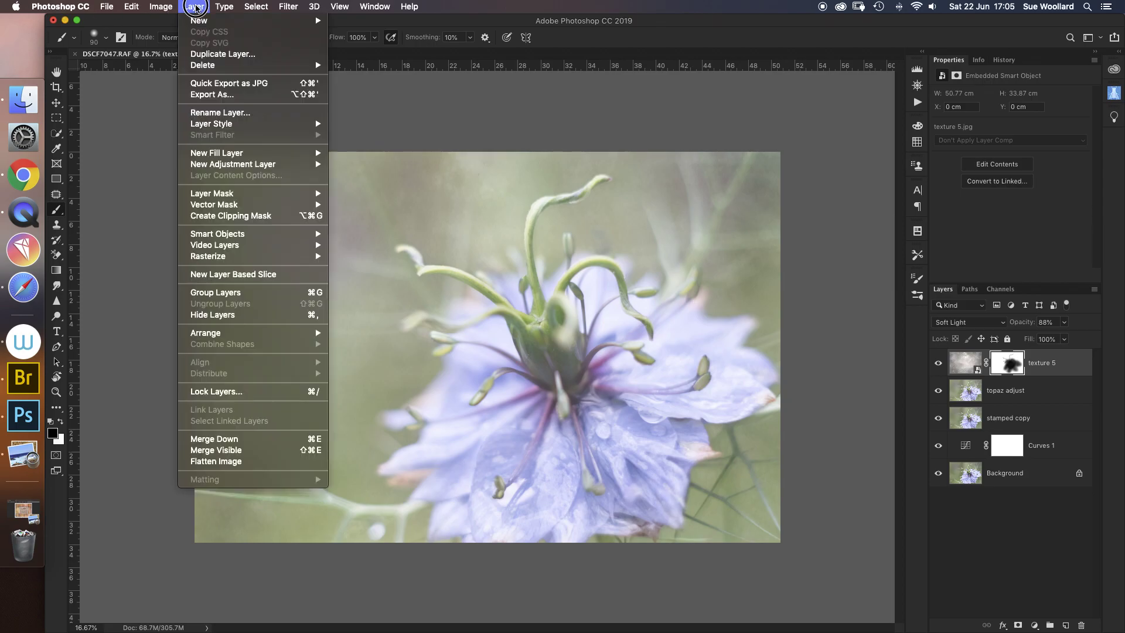
left_click(224, 461)
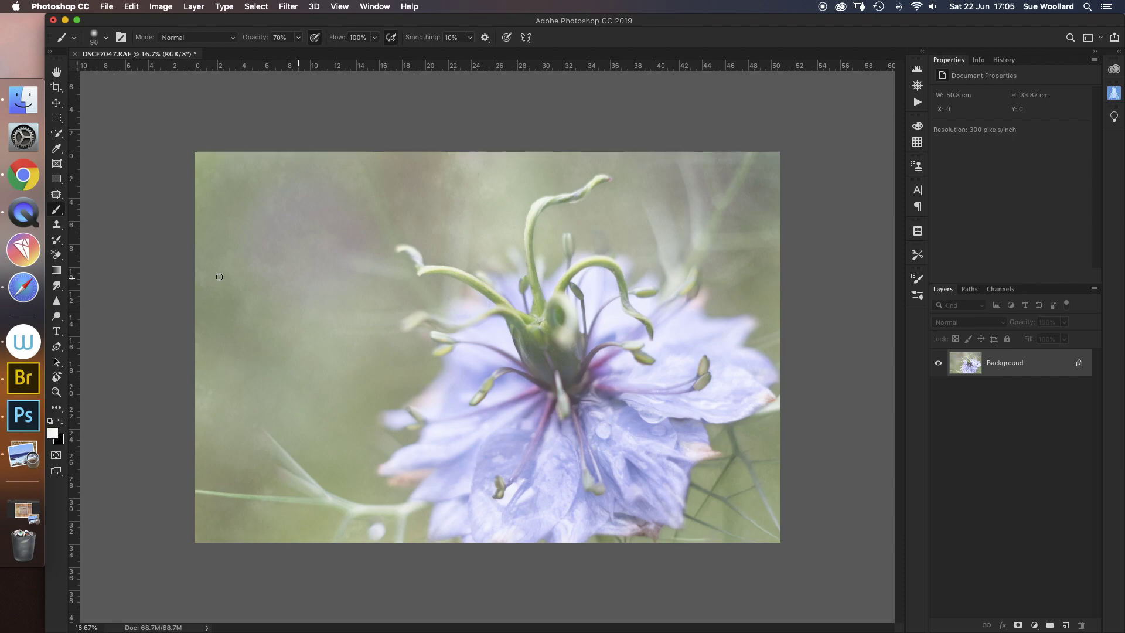
left_click(57, 302)
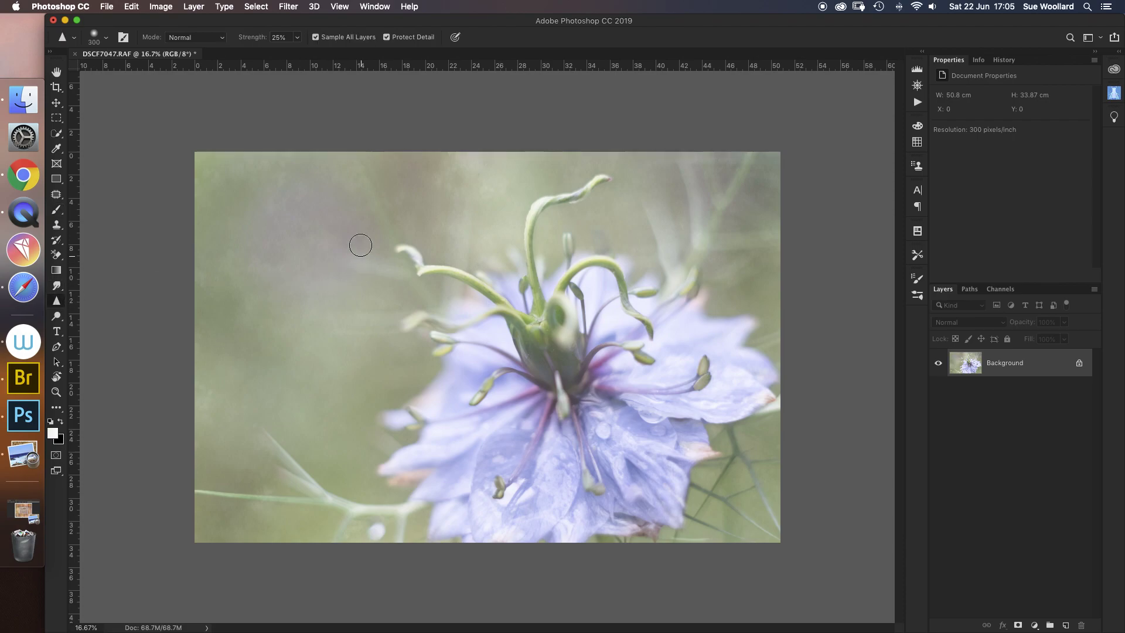
left_click_drag(245, 41, 248, 40)
mouse_move(703, 361)
left_mouse_down()
mouse_move(687, 391)
mouse_move(676, 383)
mouse_move(701, 374)
mouse_move(646, 358)
left_mouse_up()
left_click_drag(483, 392, 480, 408)
left_click(504, 480)
mouse_move(563, 314)
left_mouse_down()
mouse_move(574, 288)
mouse_move(557, 298)
mouse_move(586, 316)
mouse_move(589, 369)
mouse_move(559, 288)
mouse_move(605, 264)
left_mouse_up()
mouse_move(696, 375)
left_mouse_down()
mouse_move(670, 386)
mouse_move(698, 376)
left_mouse_up()
Step: Add a white 4 cm relative canvas border on width and height, then bring up Adobe Bridge
left_click(166, 8)
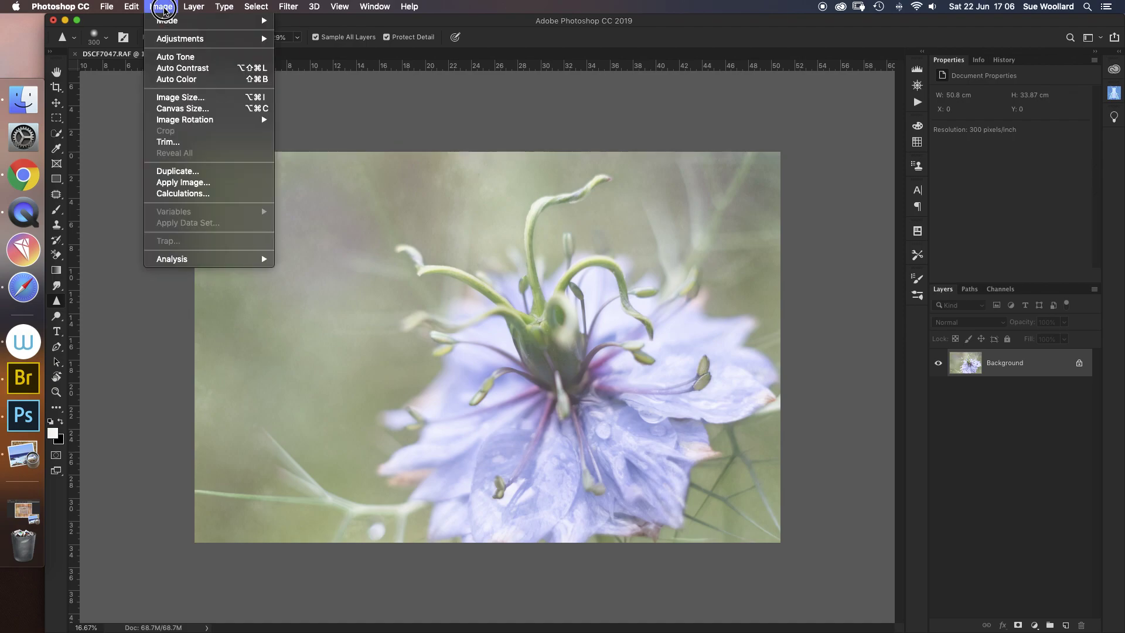
left_click(186, 114)
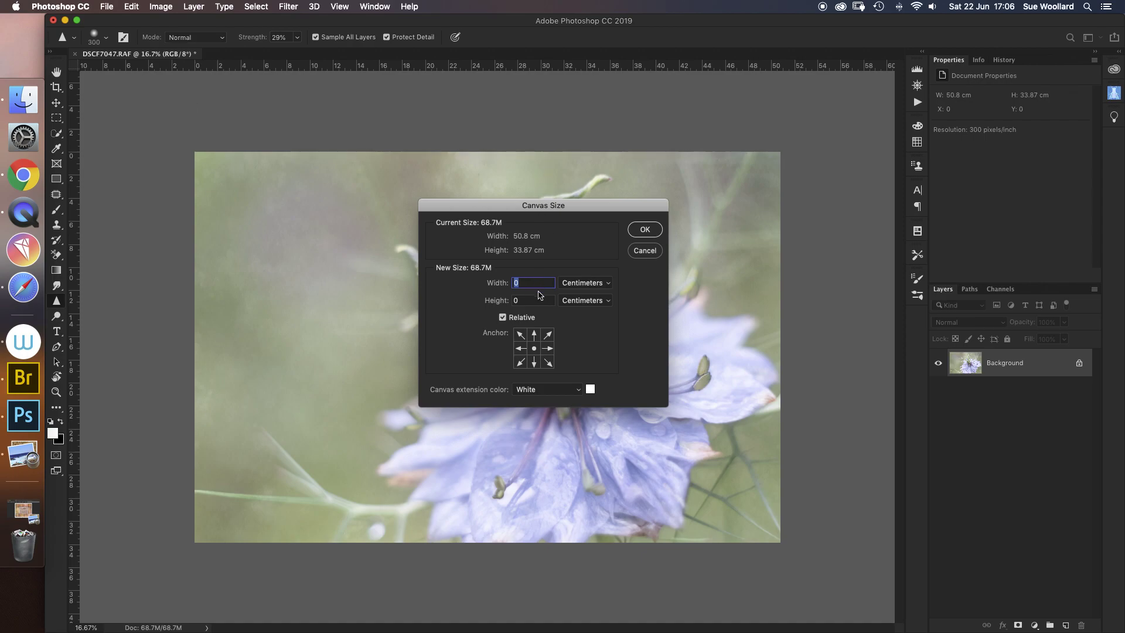
type("4")
key("Tab")
type("4")
left_click(646, 230)
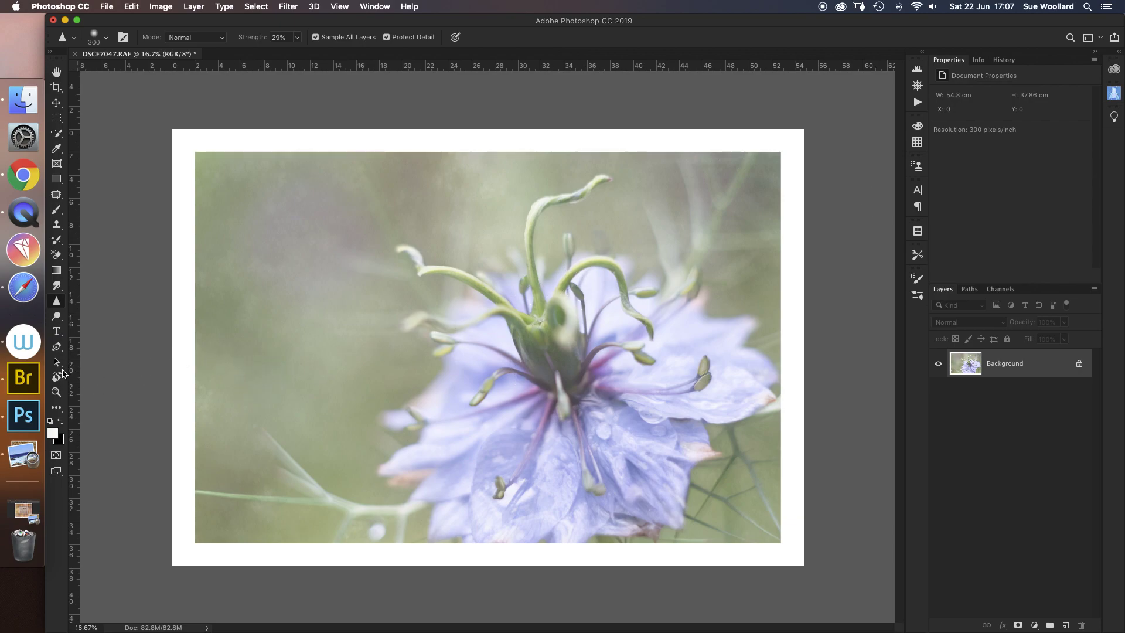
left_click(39, 371)
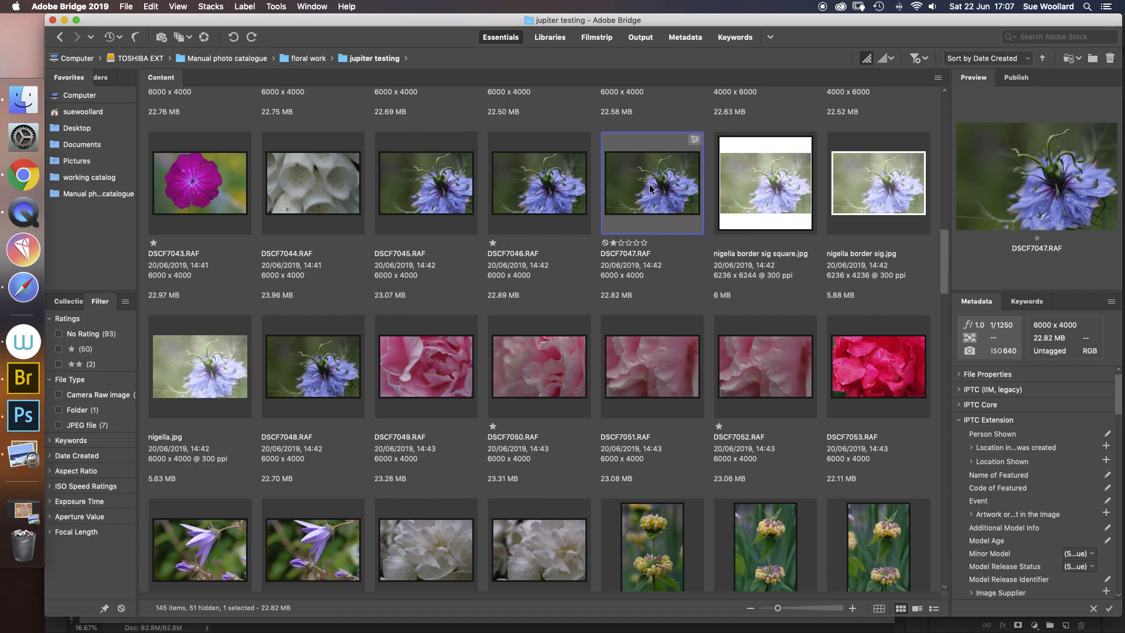
Step: Switch from Adobe Bridge back to the white-bordered flower document in Photoshop
left_click(24, 415)
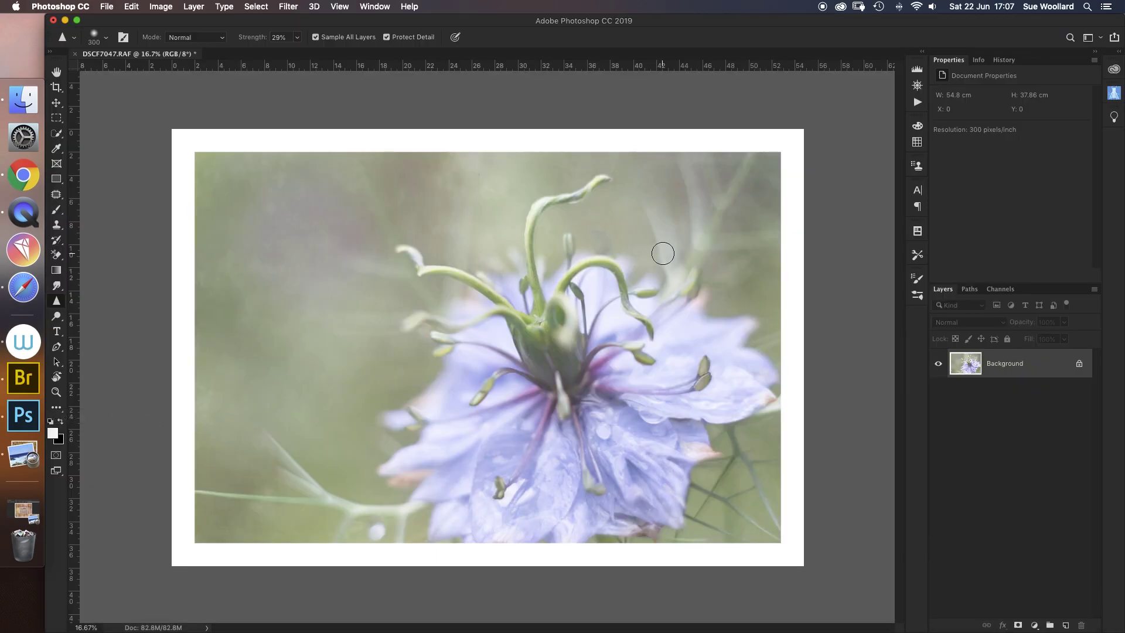